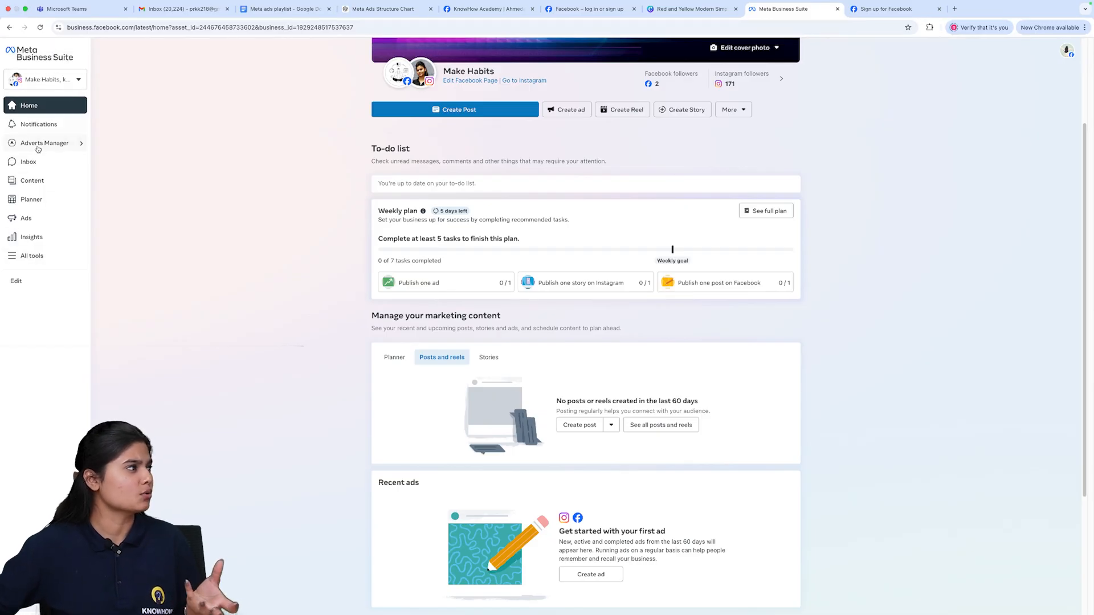
- Open the Inbox and view its Instagram messages and Instagram comments
{"action": "left_click", "coordinate": [55, 107]}
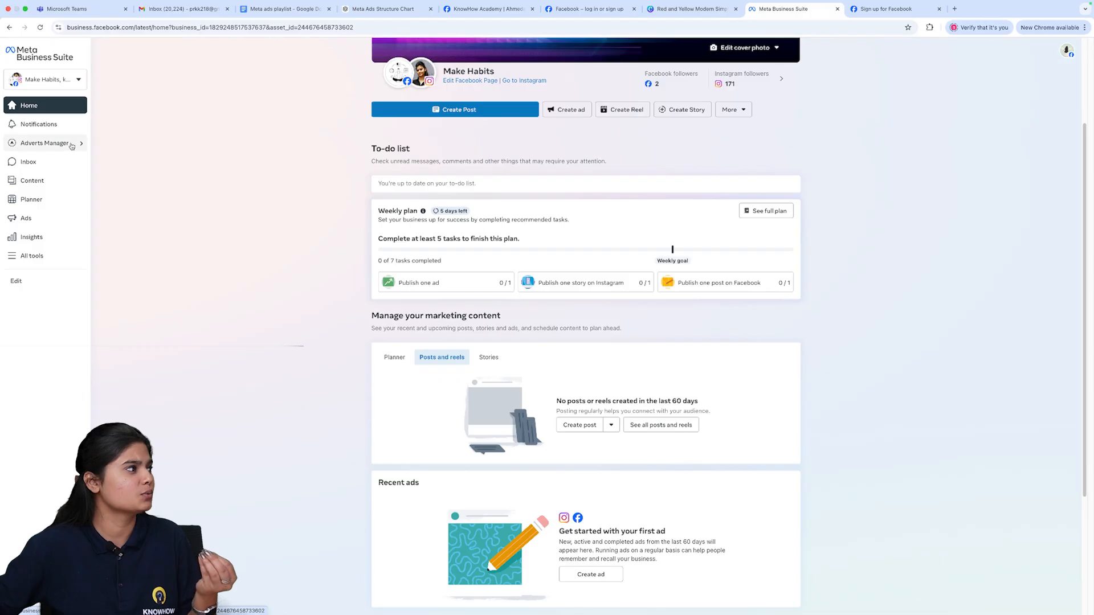
{"action": "mouse_move", "coordinate": [73, 146]}
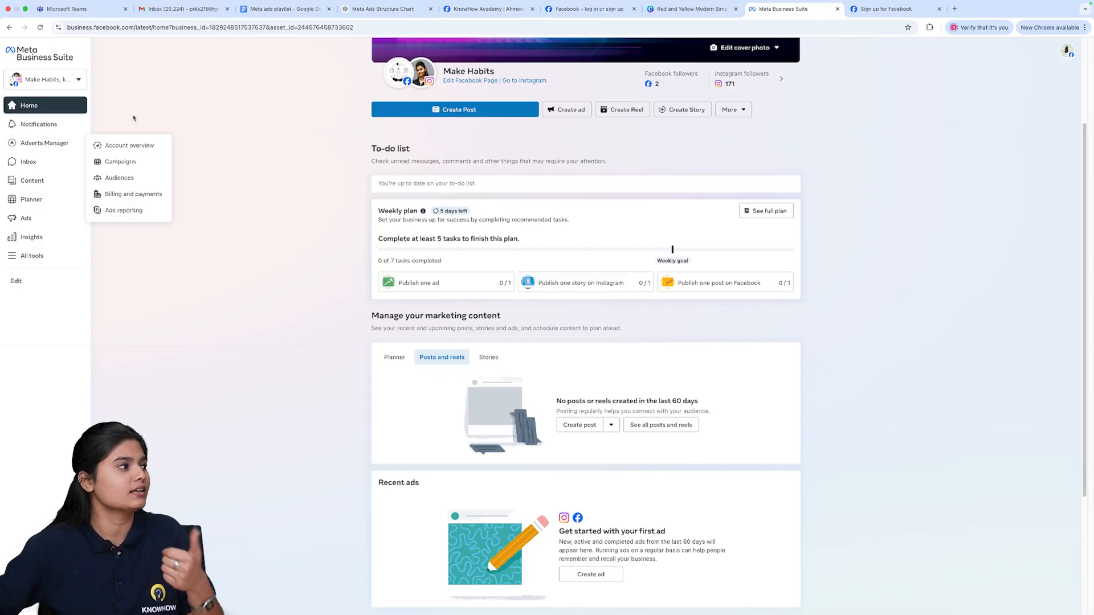
{"action": "left_click", "coordinate": [26, 162]}
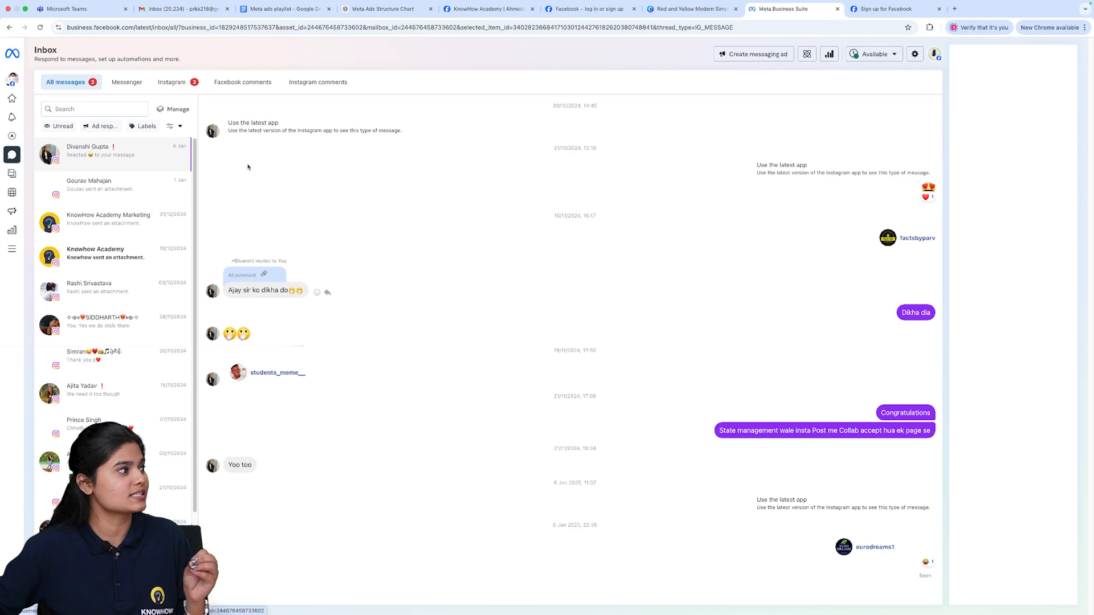
{"action": "left_click", "coordinate": [173, 89]}
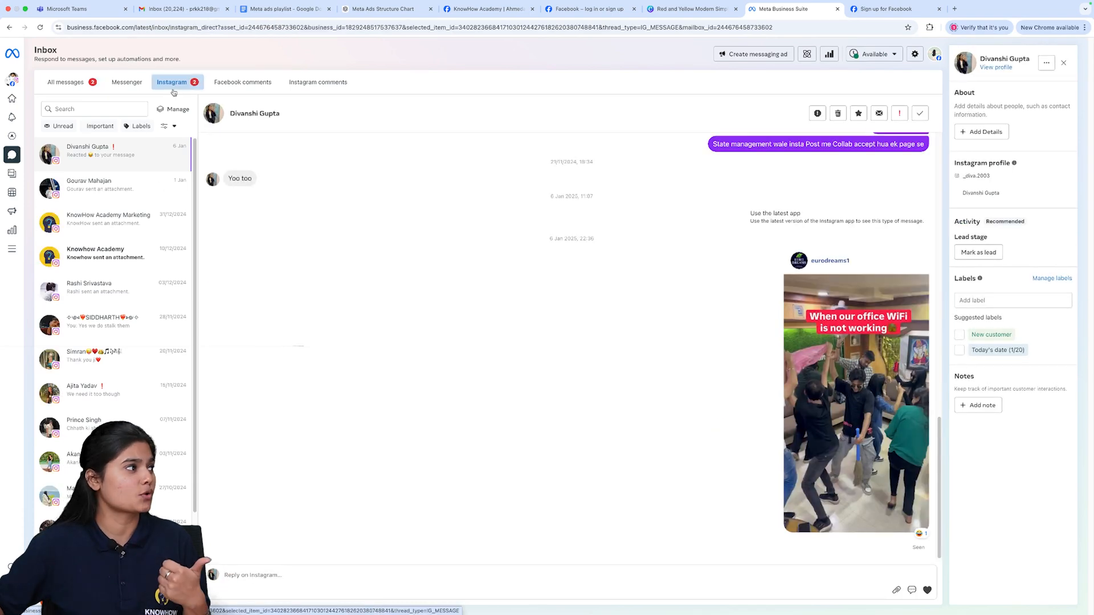
{"action": "left_click", "coordinate": [305, 84]}
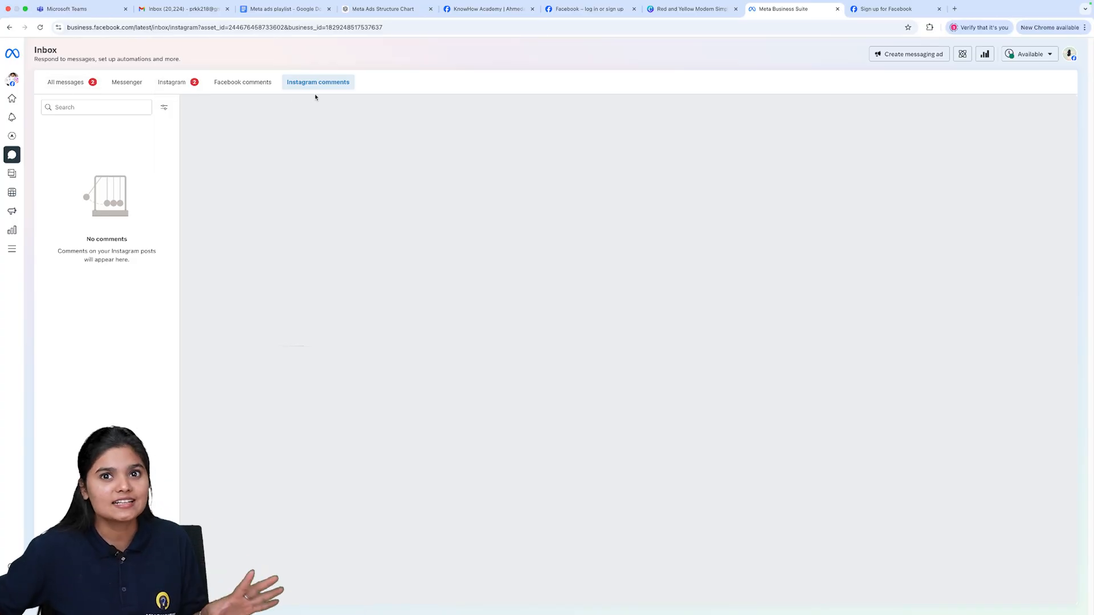
- Open Content and view the published posts and drafts under Posts and reels
{"action": "mouse_move", "coordinate": [8, 123]}
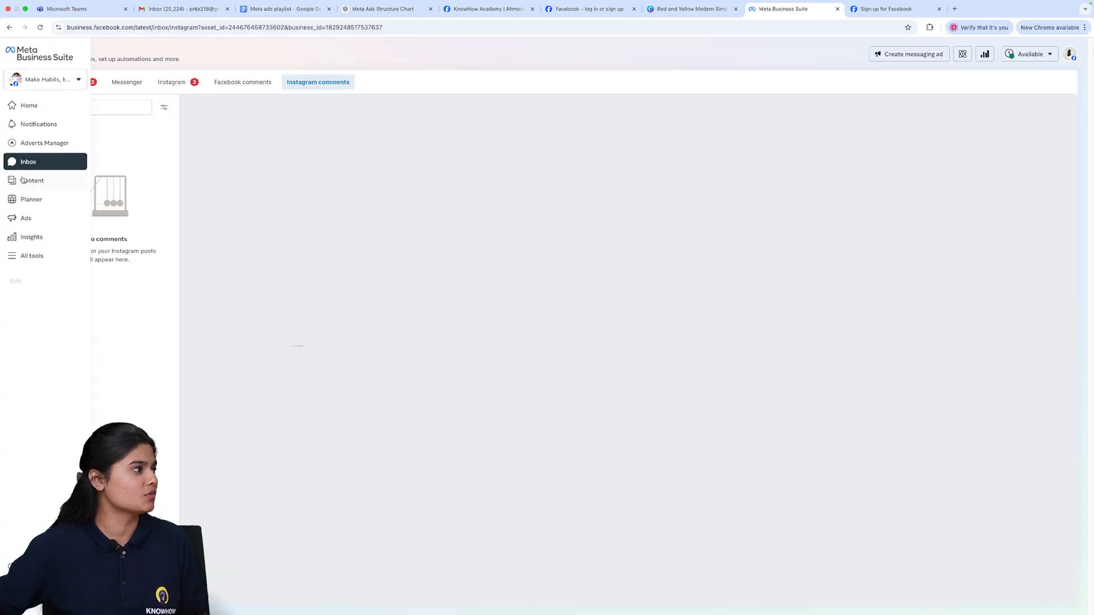
{"action": "left_click", "coordinate": [35, 173]}
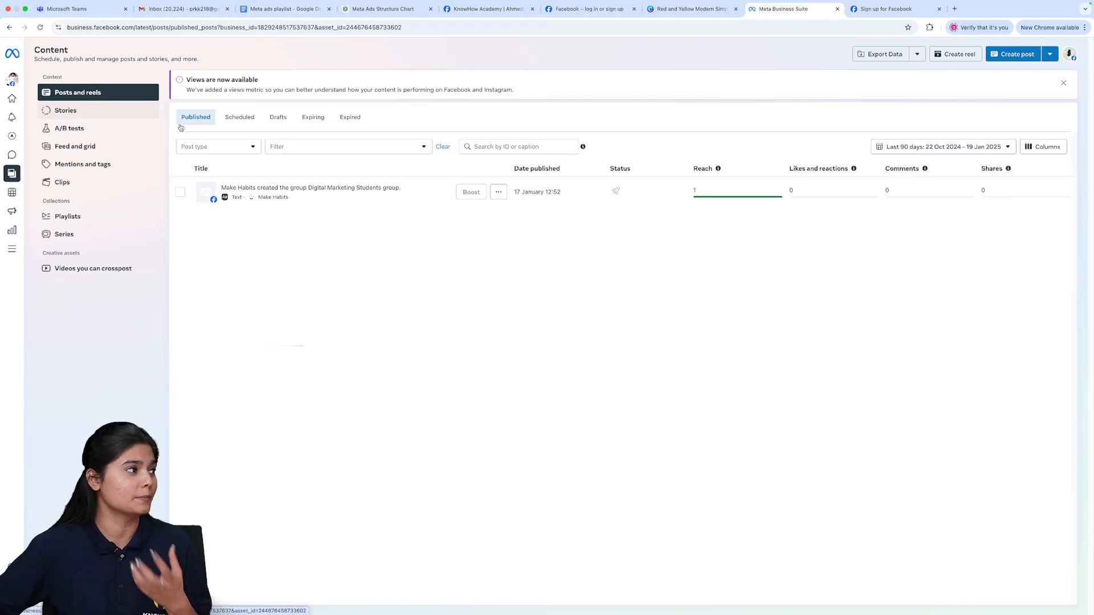
{"action": "left_click", "coordinate": [254, 119]}
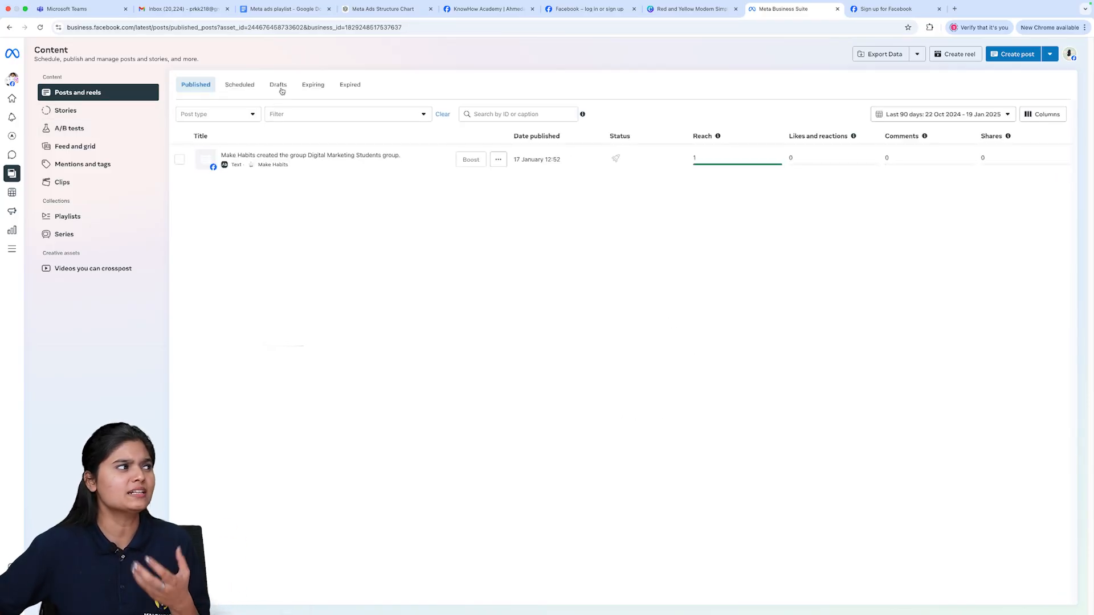
{"action": "left_click", "coordinate": [281, 89]}
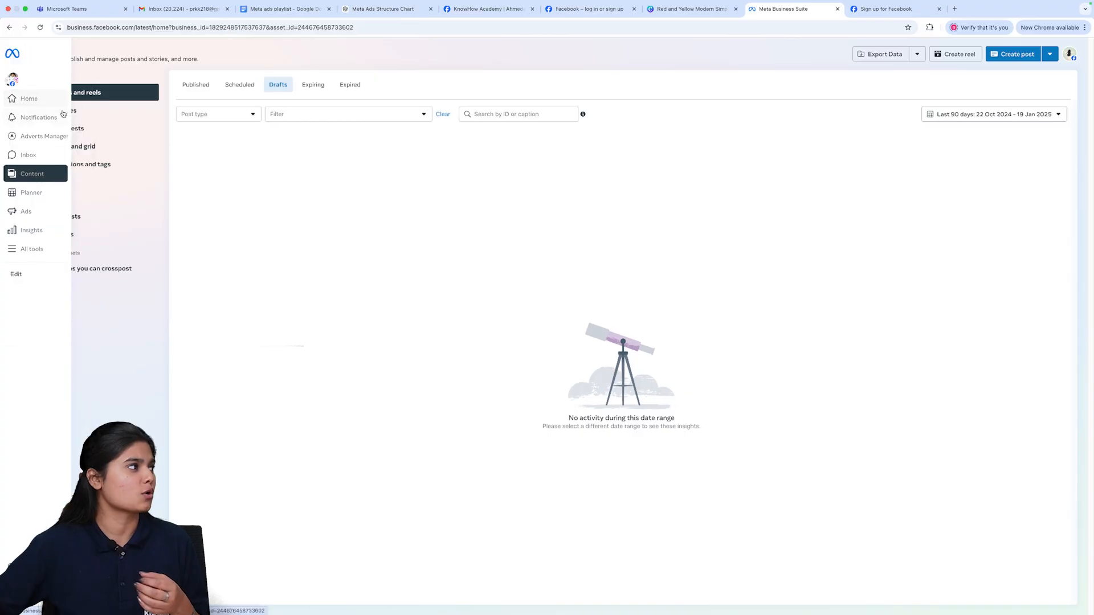
- Open Stories and the new Instagram highlight dialog, then close it without creating anything
{"action": "left_click", "coordinate": [60, 113]}
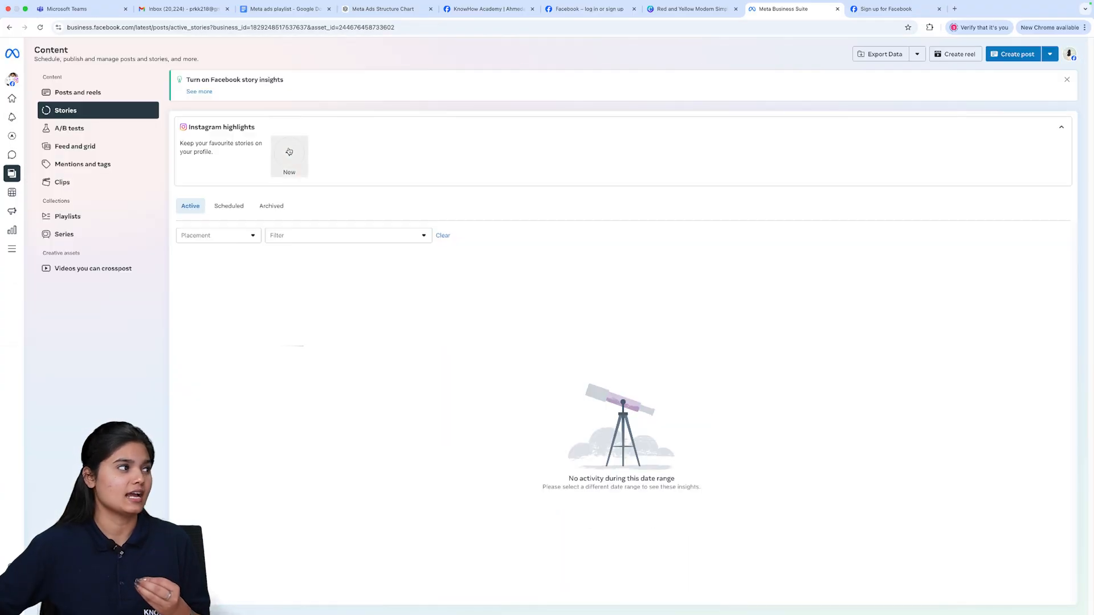
{"action": "left_click", "coordinate": [289, 152]}
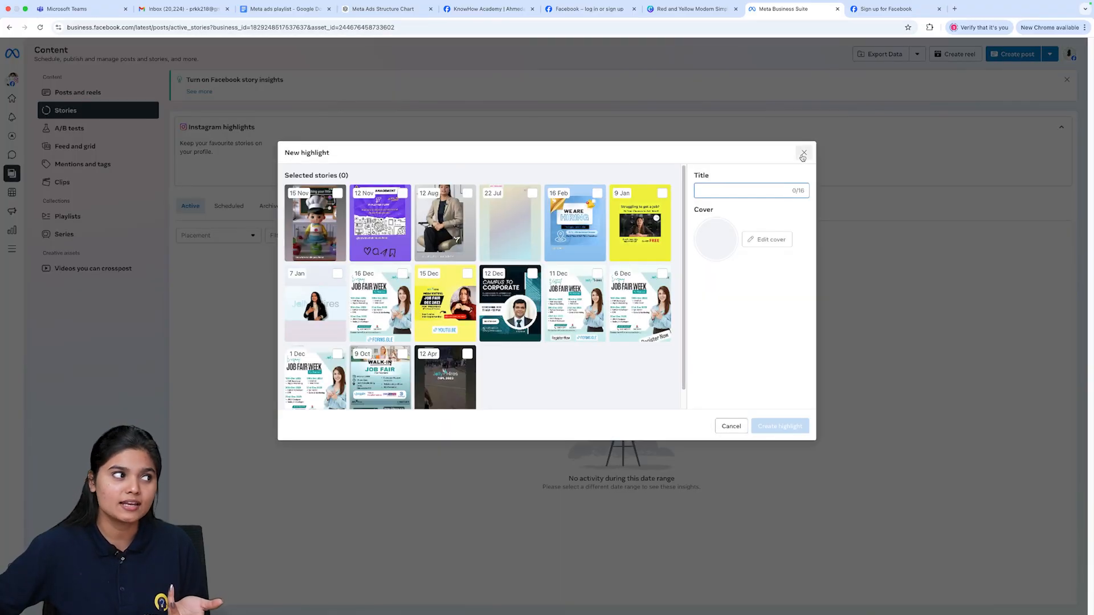
{"action": "left_click", "coordinate": [802, 155]}
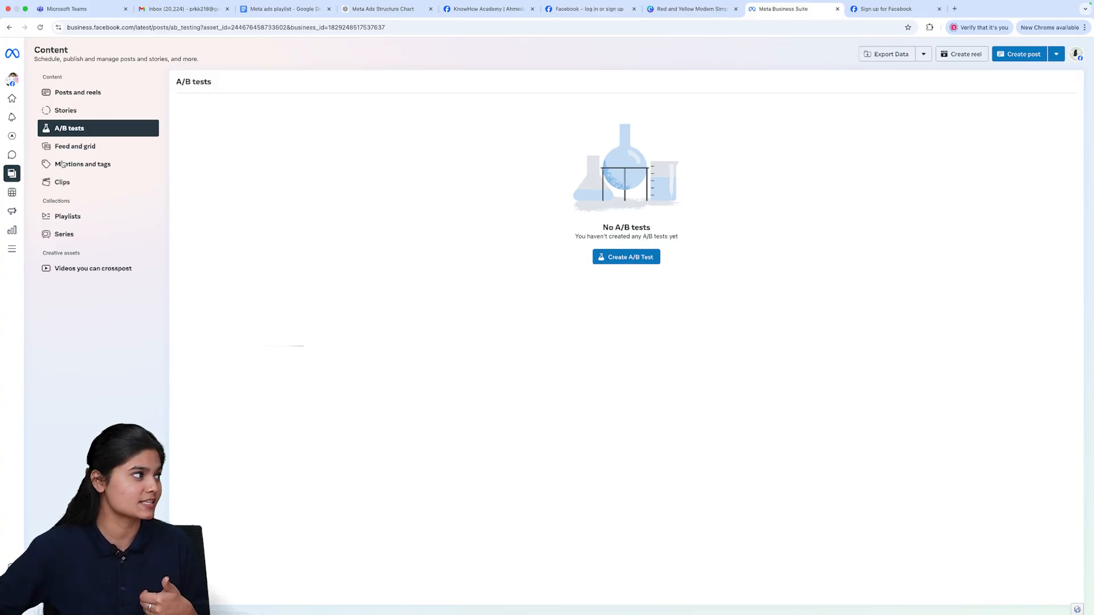
- View the Mentions and tags content, then open the Planner calendar
{"action": "left_click", "coordinate": [83, 166]}
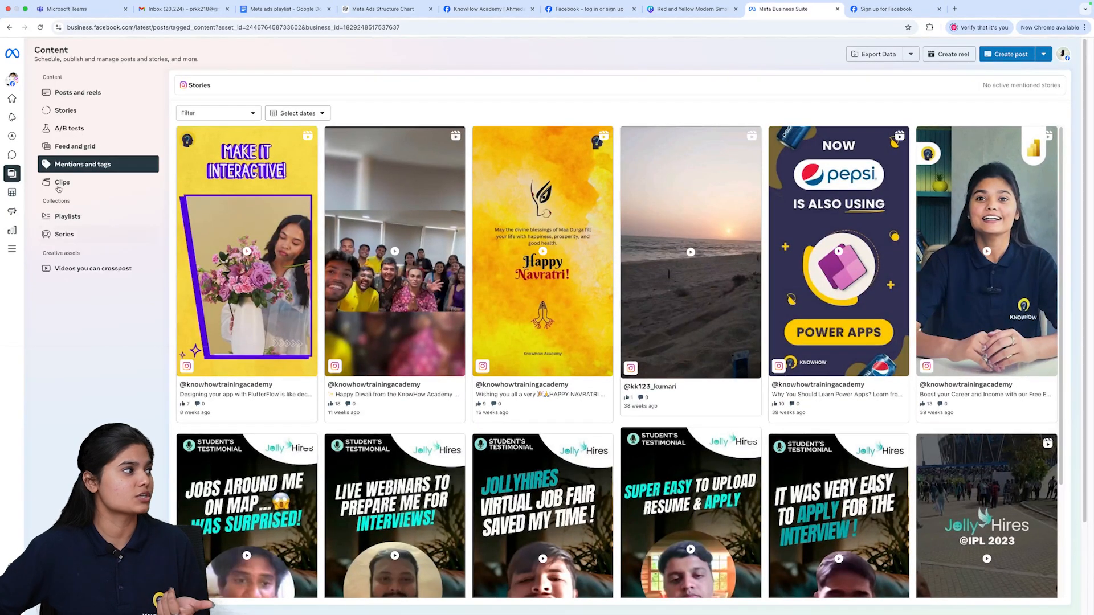
{"action": "left_click", "coordinate": [24, 194]}
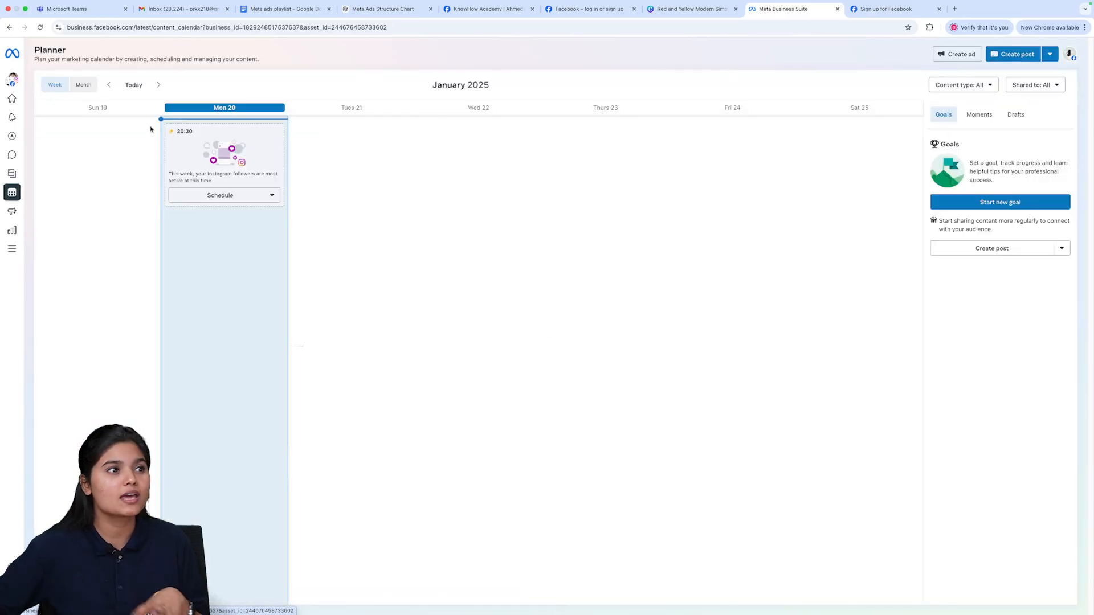
- Open the All tools menu from the navigation
{"action": "mouse_move", "coordinate": [323, 176]}
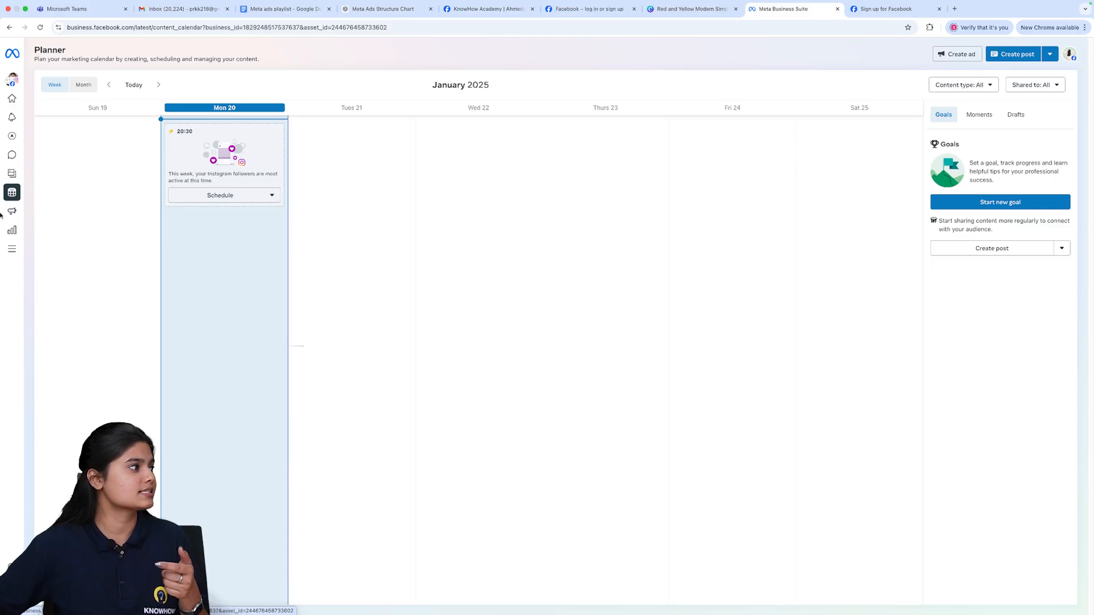
{"action": "mouse_move", "coordinate": [8, 217]}
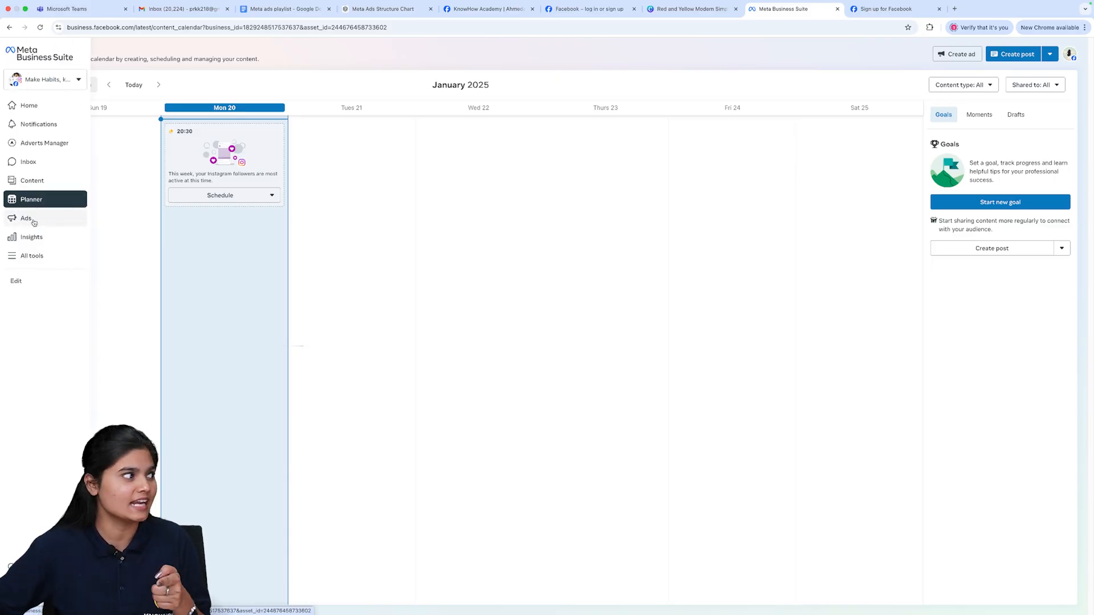
{"action": "left_click", "coordinate": [32, 256]}
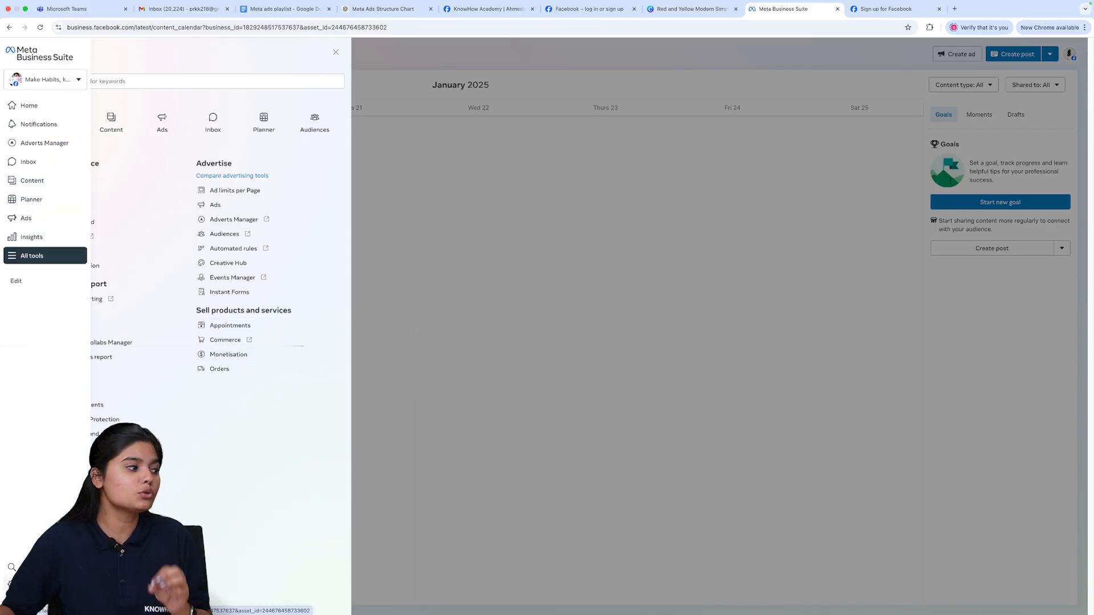
- Open the business portfolio settings and collapse the Users and Accounts sections
{"action": "left_click", "coordinate": [12, 585]}
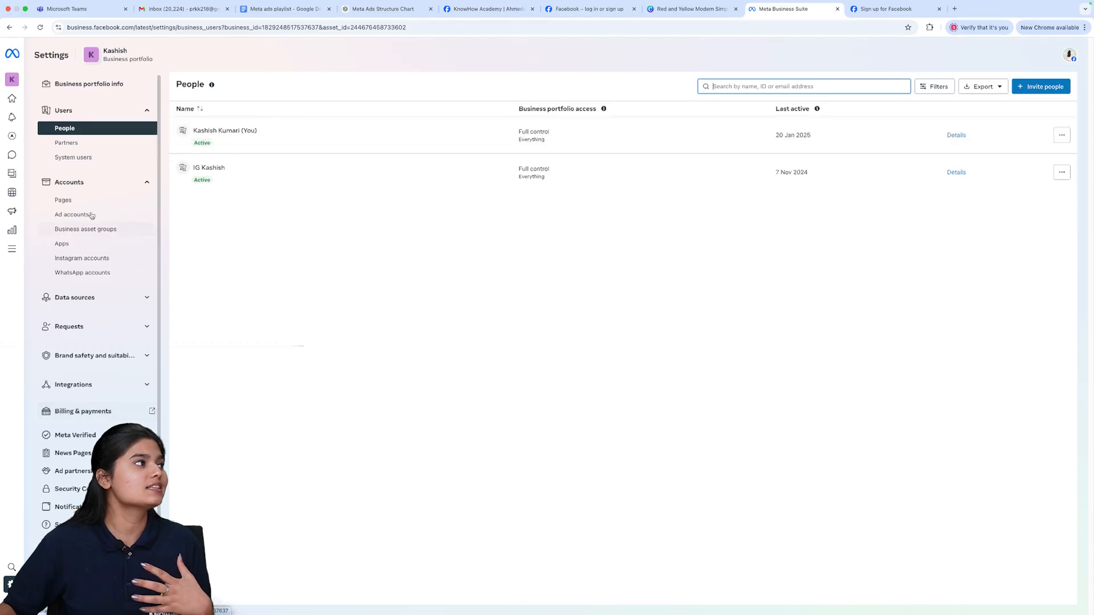
{"action": "left_click", "coordinate": [111, 111]}
{"action": "left_click", "coordinate": [136, 147]}
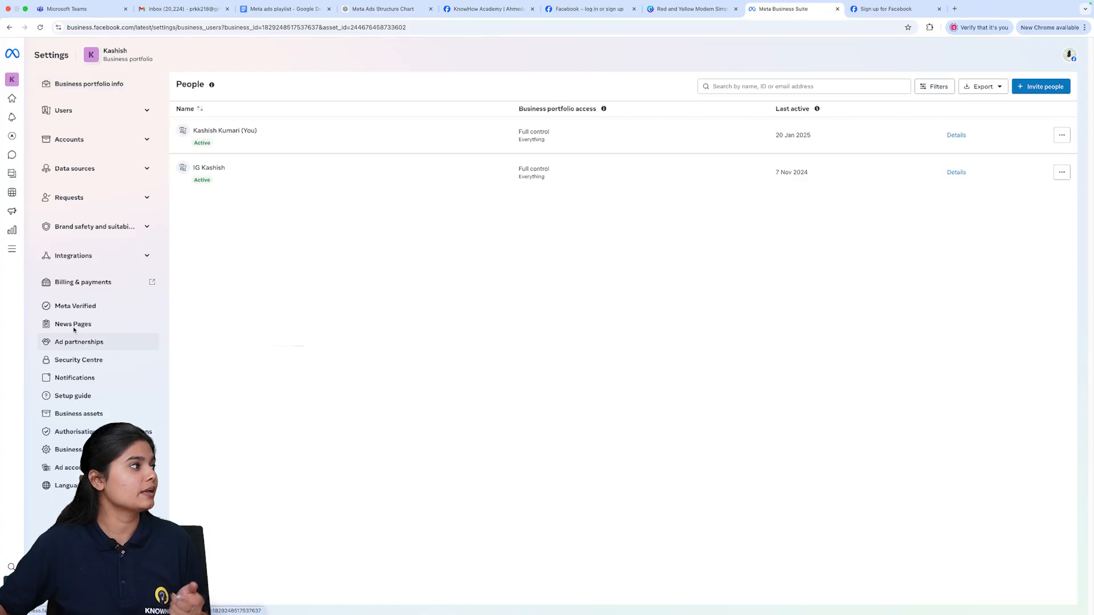
- Open Business portfolio info and review its ID, ad account creation limit, two-factor authentication and personal info sections
{"action": "left_click", "coordinate": [99, 85]}
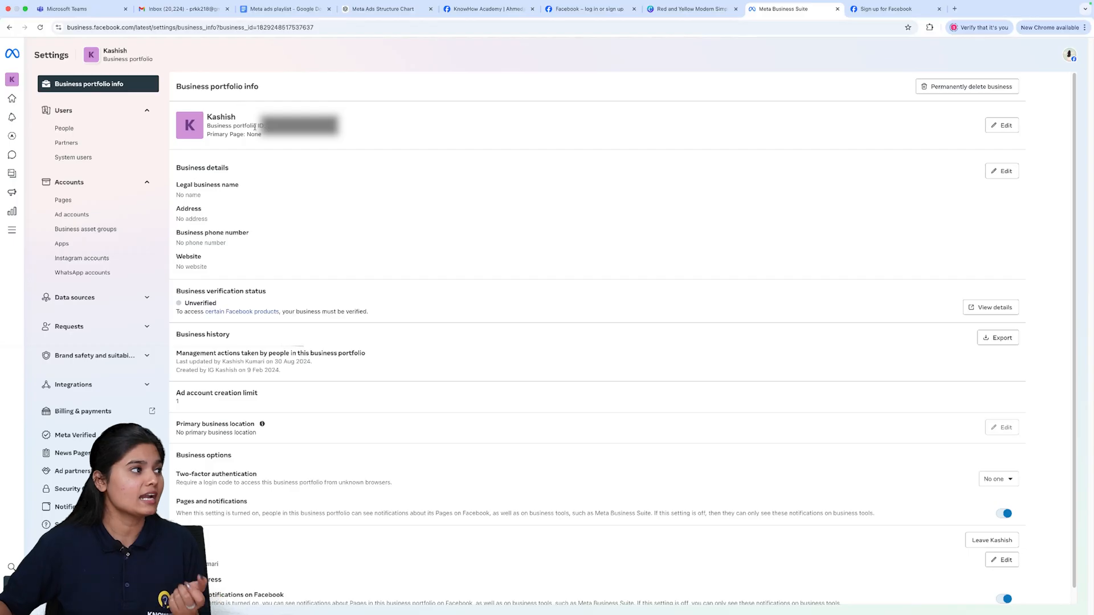
{"action": "left_click_drag", "start_coordinate": [207, 126], "coordinate": [265, 126]}
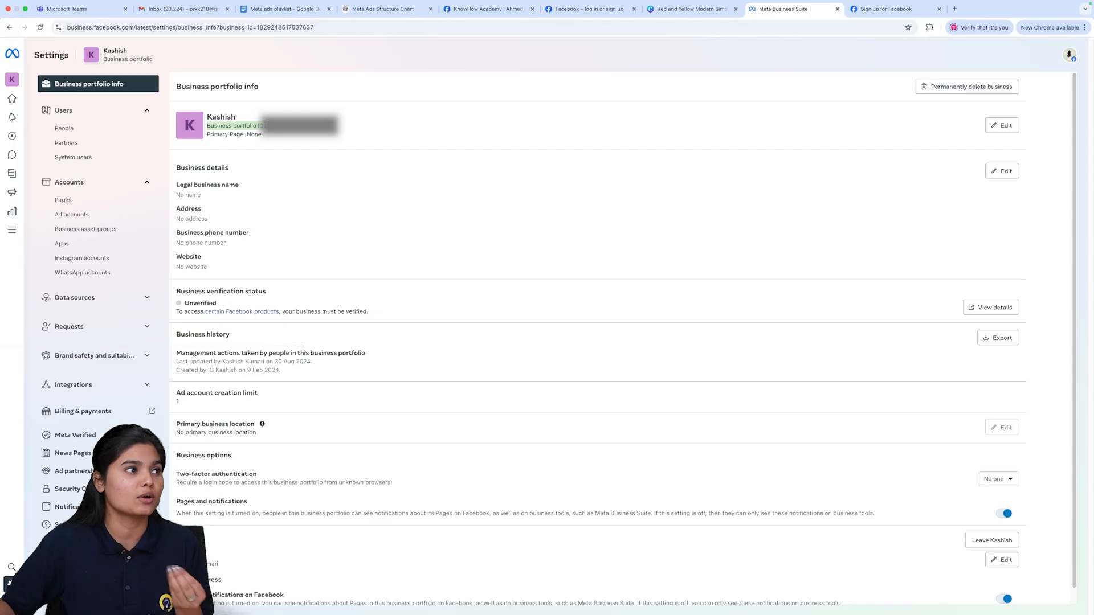
{"action": "left_click", "coordinate": [319, 128]}
{"action": "triple_click", "coordinate": [315, 133]}
{"action": "left_click", "coordinate": [314, 137]}
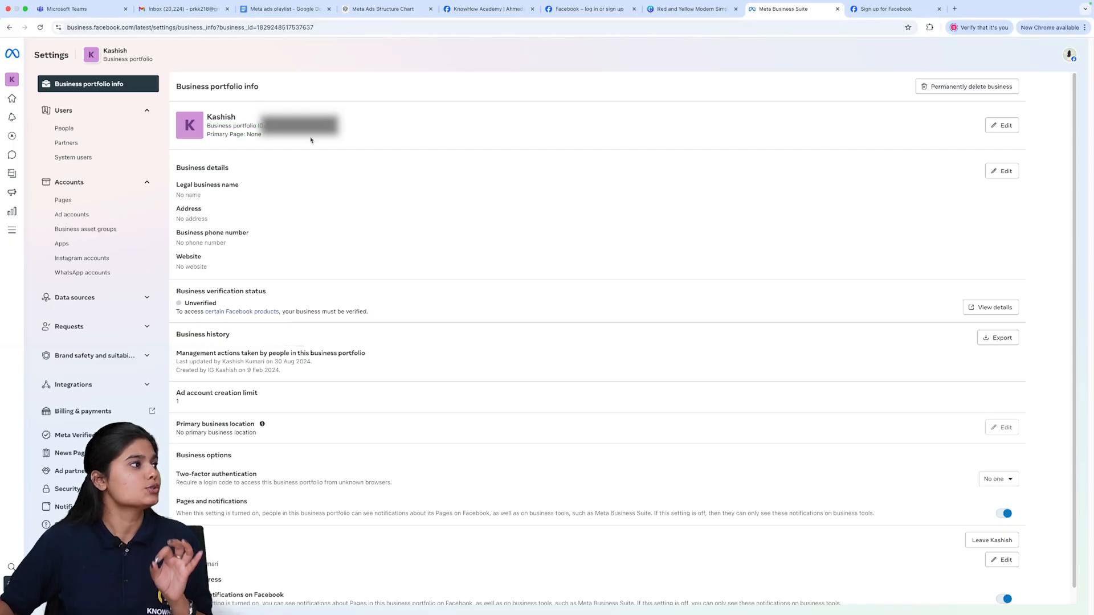
{"action": "scroll", "coordinate": [235, 269], "scroll_direction": "down", "scroll_amount": 1}
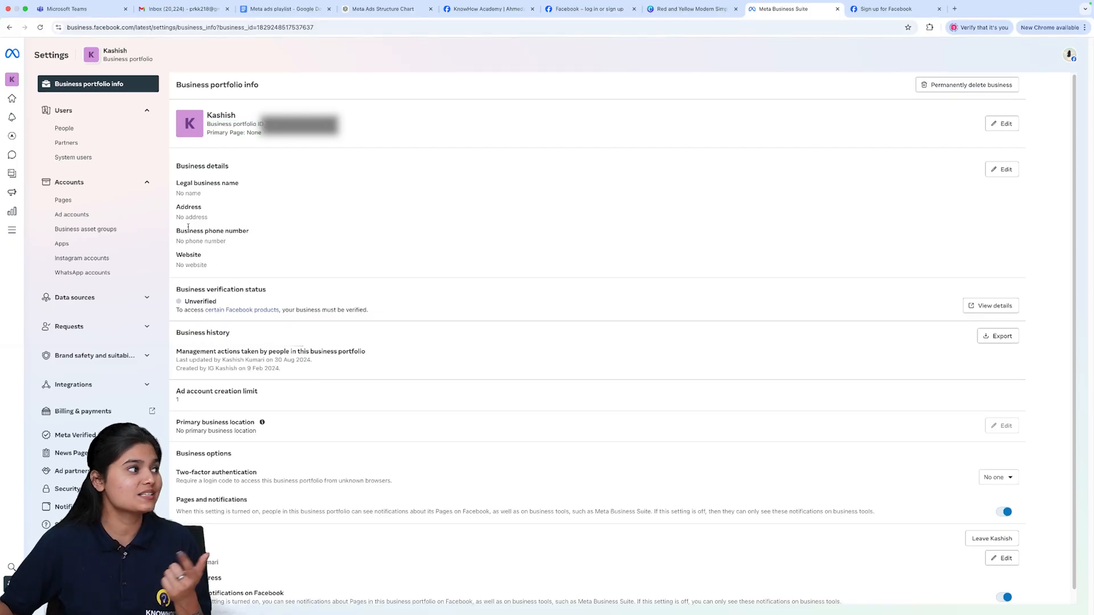
{"action": "scroll", "coordinate": [242, 315], "scroll_direction": "down", "scroll_amount": 1}
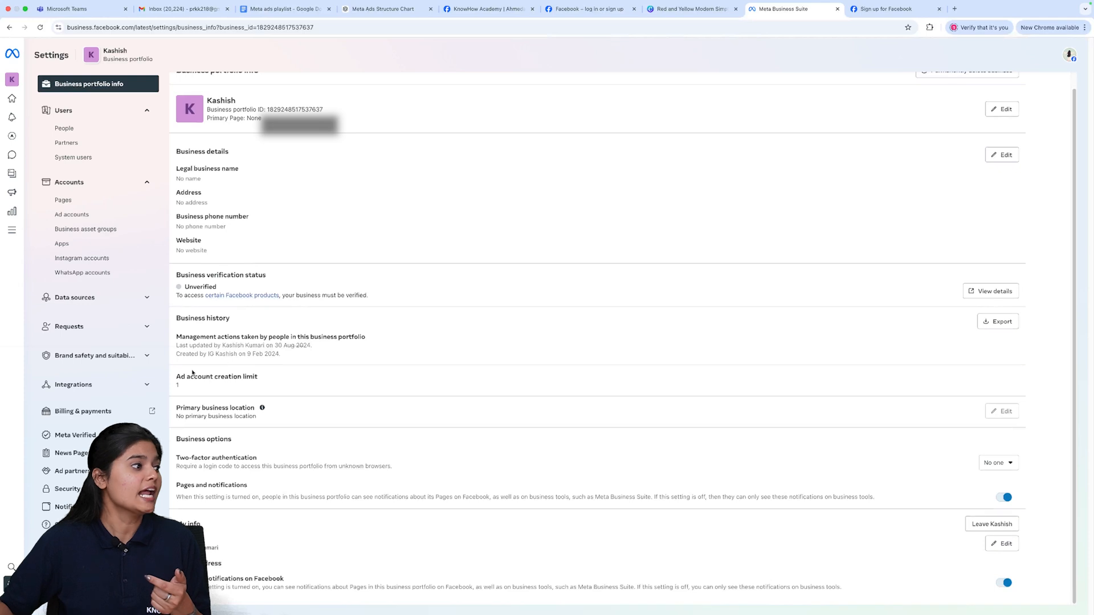
{"action": "left_click_drag", "start_coordinate": [177, 375], "coordinate": [260, 387]}
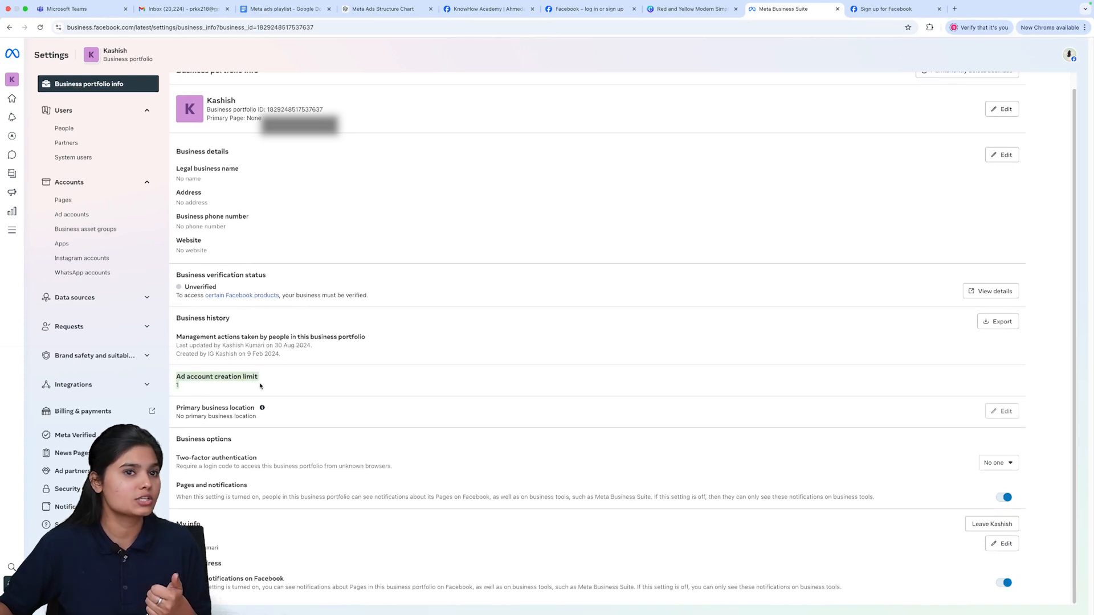
{"action": "left_click", "coordinate": [255, 372]}
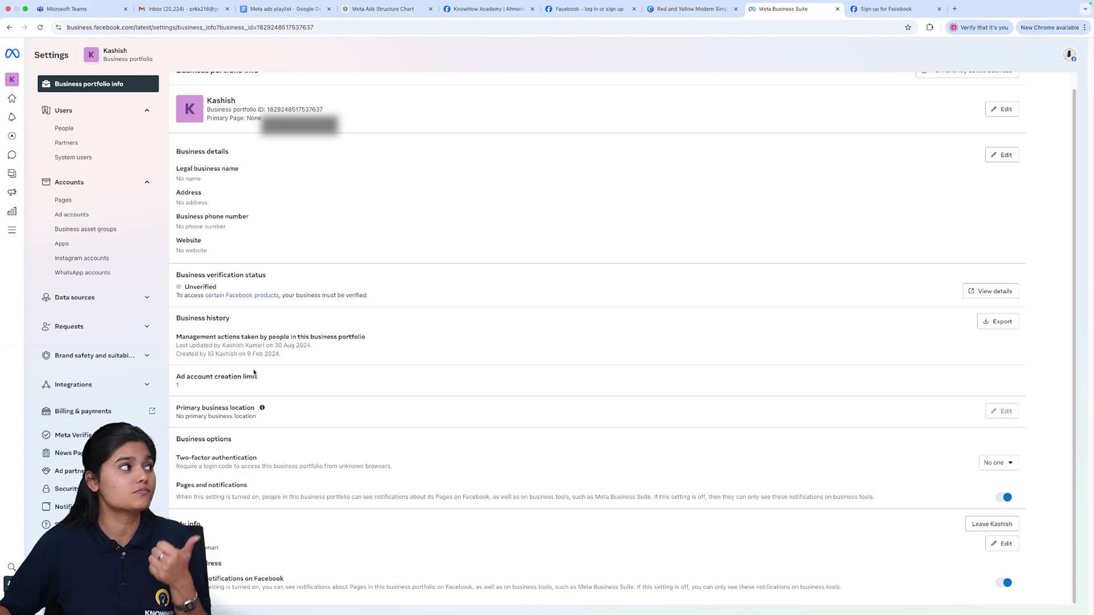
{"action": "mouse_move", "coordinate": [257, 458]}
{"action": "left_mouse_down"}
{"action": "mouse_move", "coordinate": [201, 458]}
{"action": "mouse_move", "coordinate": [259, 462]}
{"action": "left_mouse_up"}
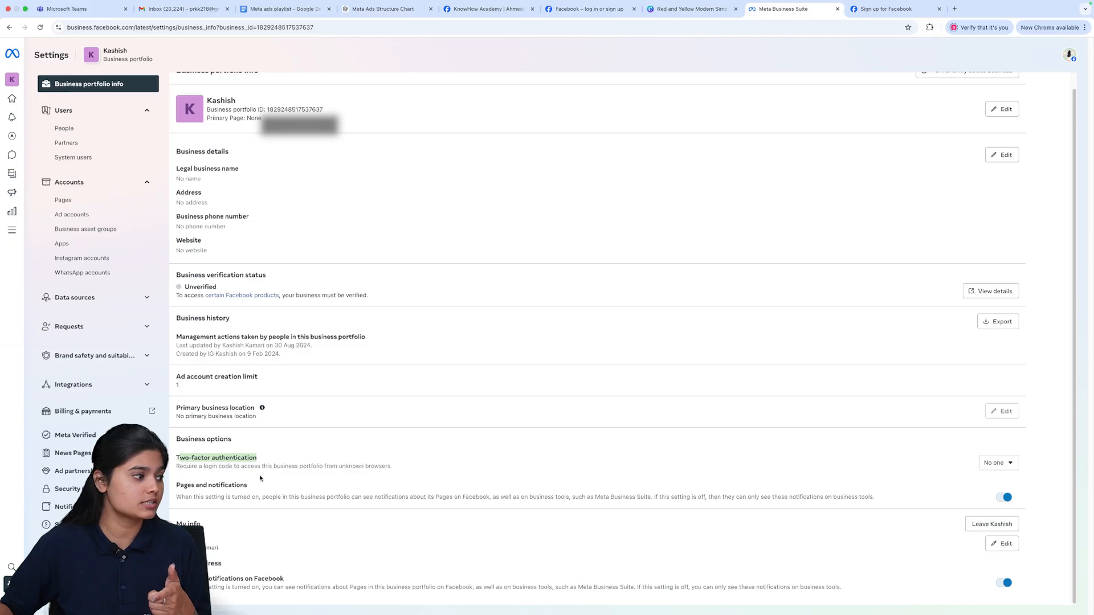
{"action": "left_click_drag", "start_coordinate": [177, 548], "coordinate": [279, 549]}
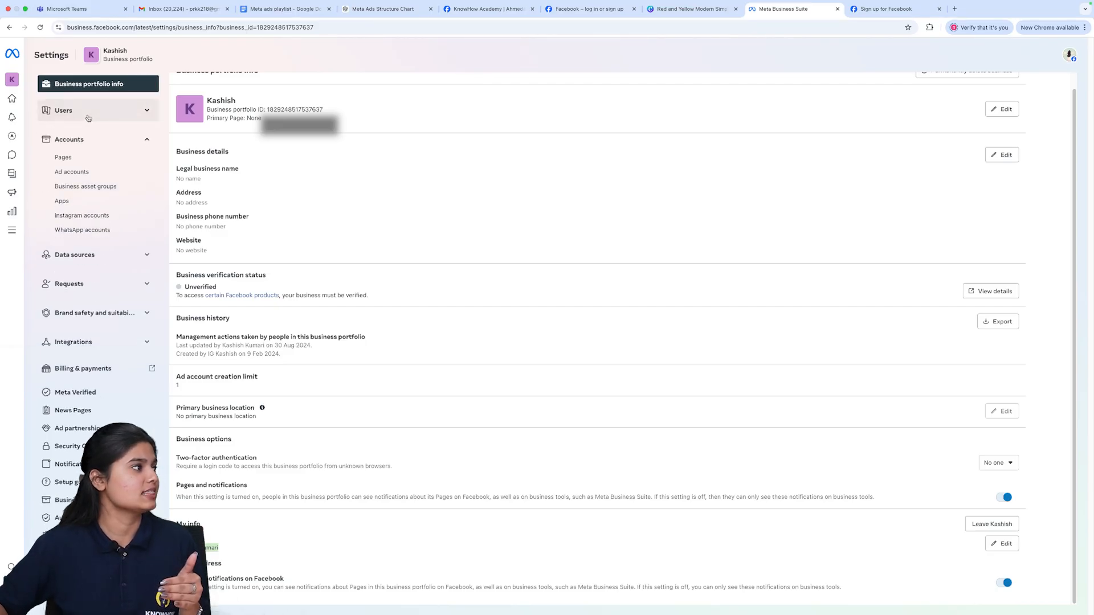
- Review the People, Partners and System users lists under Users, ending on People
{"action": "left_click", "coordinate": [86, 127]}
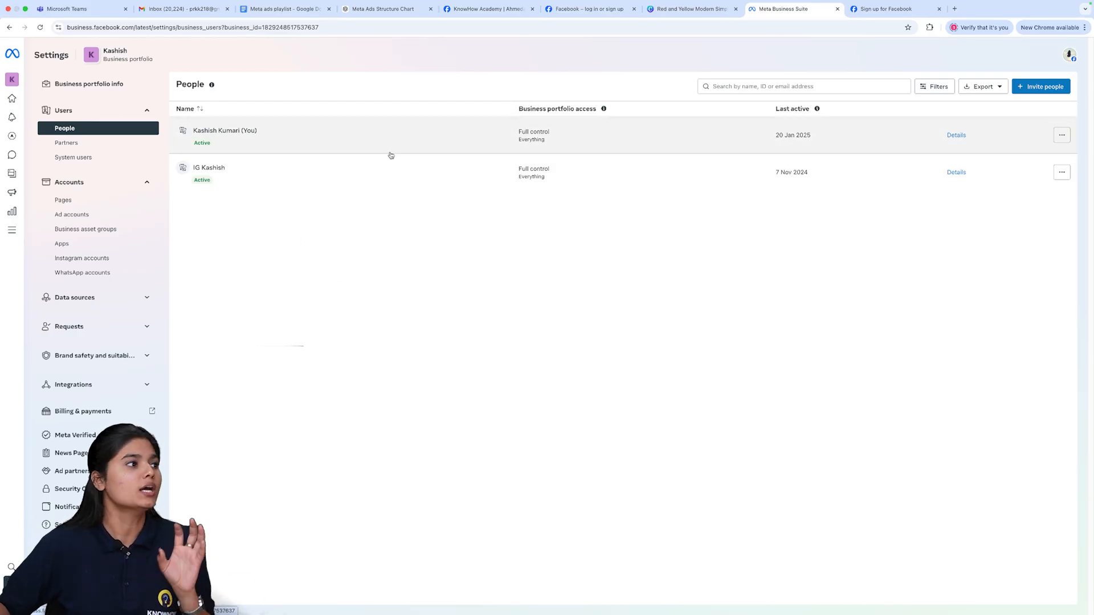
{"action": "left_click", "coordinate": [90, 143]}
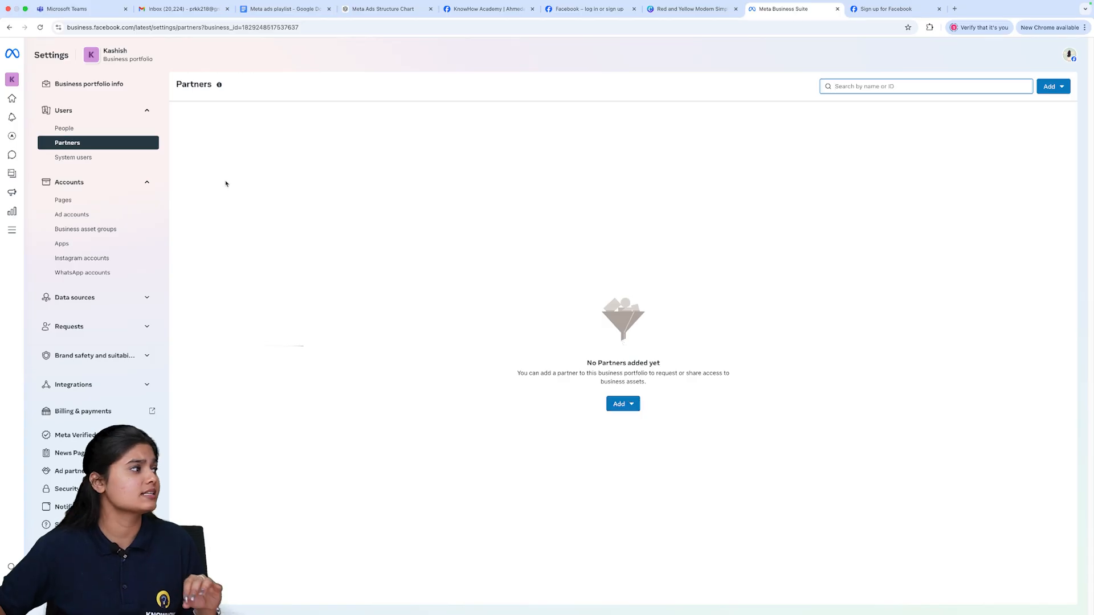
{"action": "left_click", "coordinate": [73, 157]}
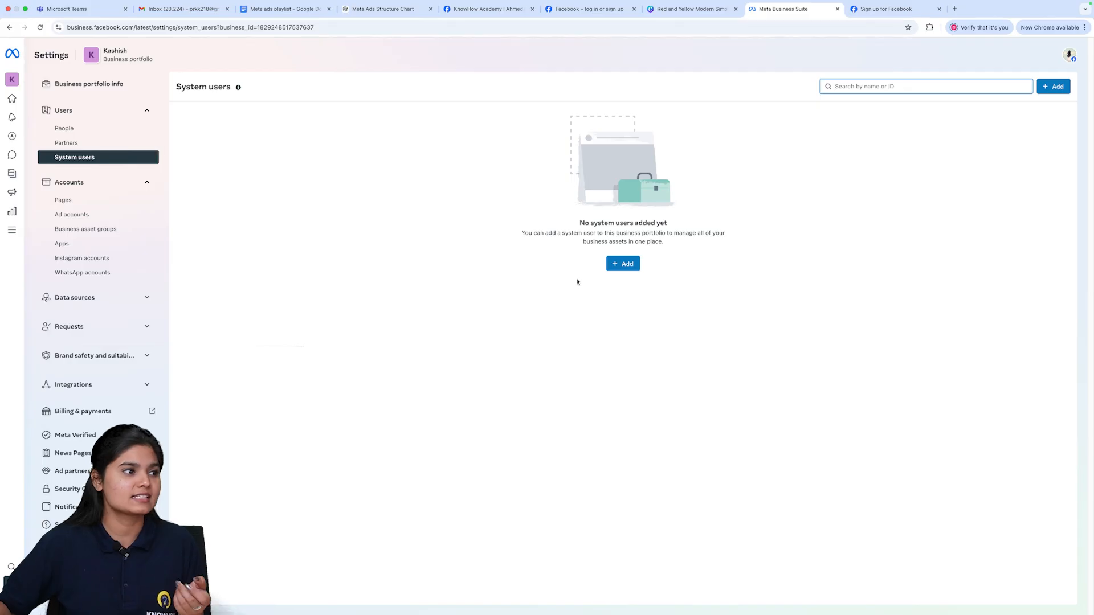
{"action": "left_click", "coordinate": [120, 129]}
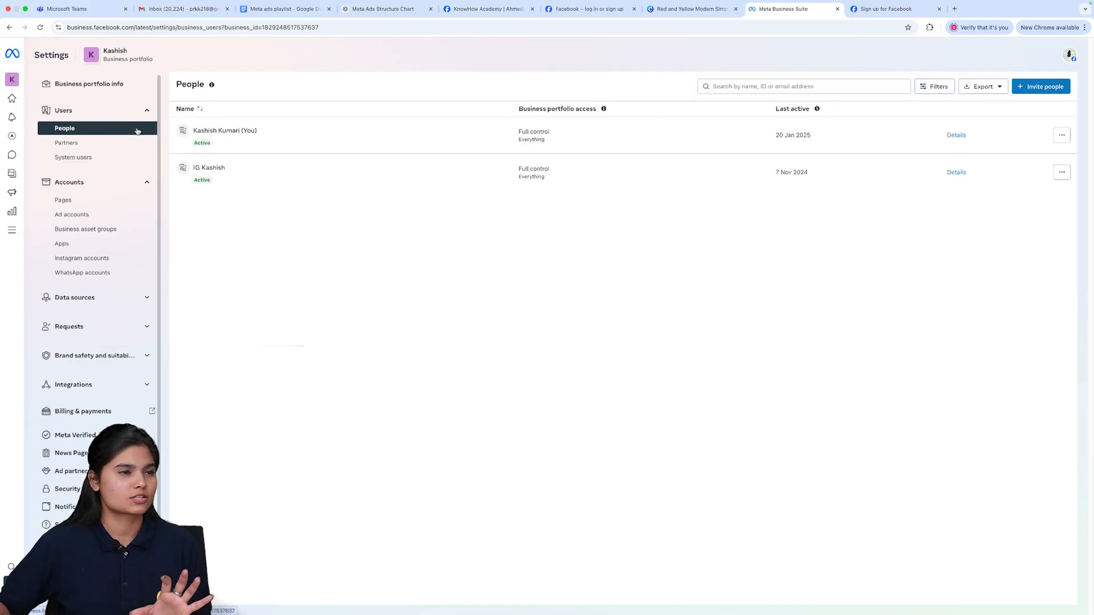
- Start inviting a person to the business portfolio, enter their e-mail address and continue to assigning access
{"action": "left_click", "coordinate": [1041, 86]}
{"action": "left_click", "coordinate": [560, 214]}
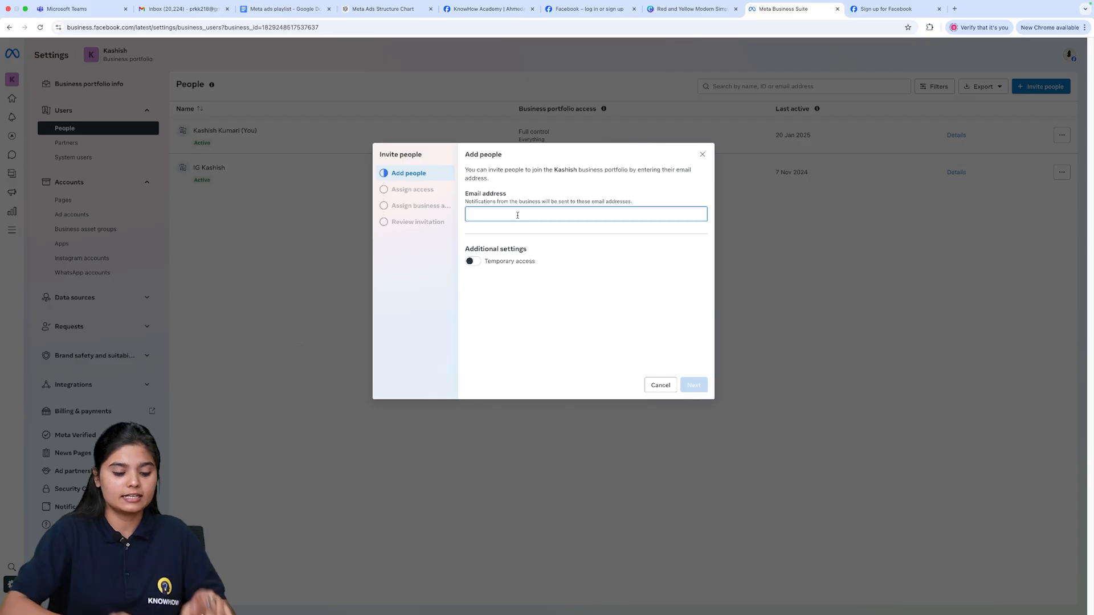
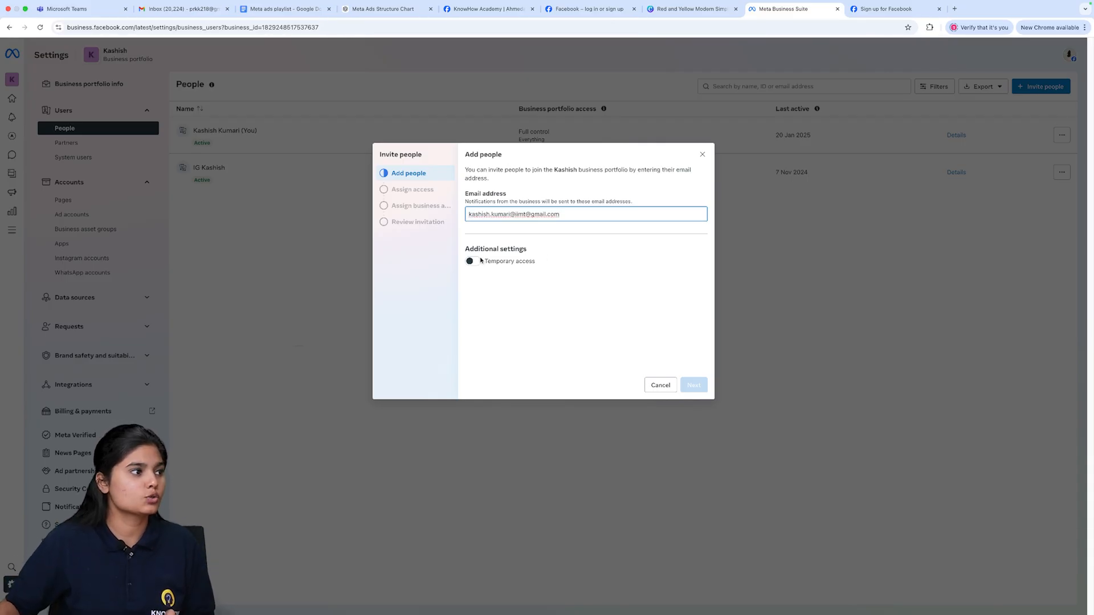
{"action": "left_click", "coordinate": [472, 263]}
{"action": "left_click", "coordinate": [696, 387]}
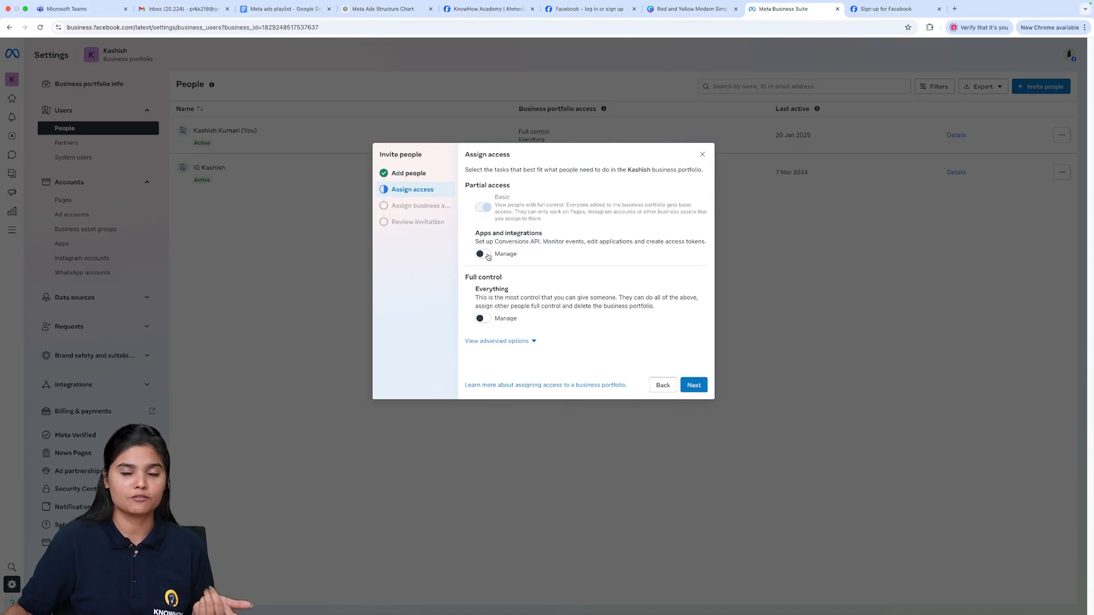
- Expand the advanced access options and read the Finance permission description
{"action": "left_click", "coordinate": [494, 342]}
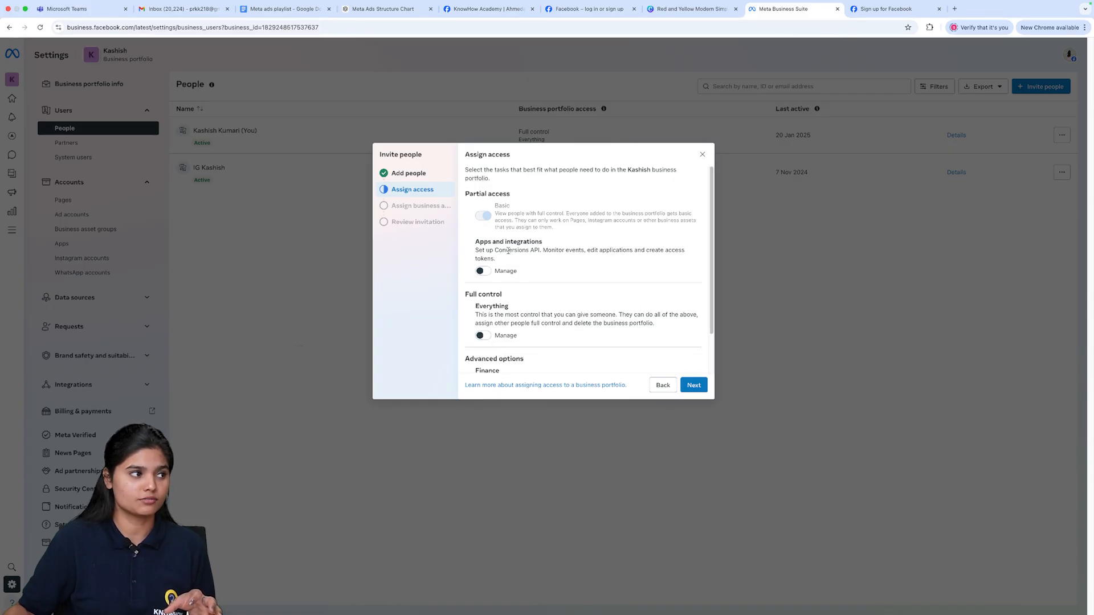
{"action": "scroll", "coordinate": [505, 334], "scroll_direction": "down", "scroll_amount": 2}
{"action": "scroll", "coordinate": [505, 333], "scroll_direction": "up", "scroll_amount": 1}
{"action": "scroll", "coordinate": [505, 332], "scroll_direction": "down", "scroll_amount": 1}
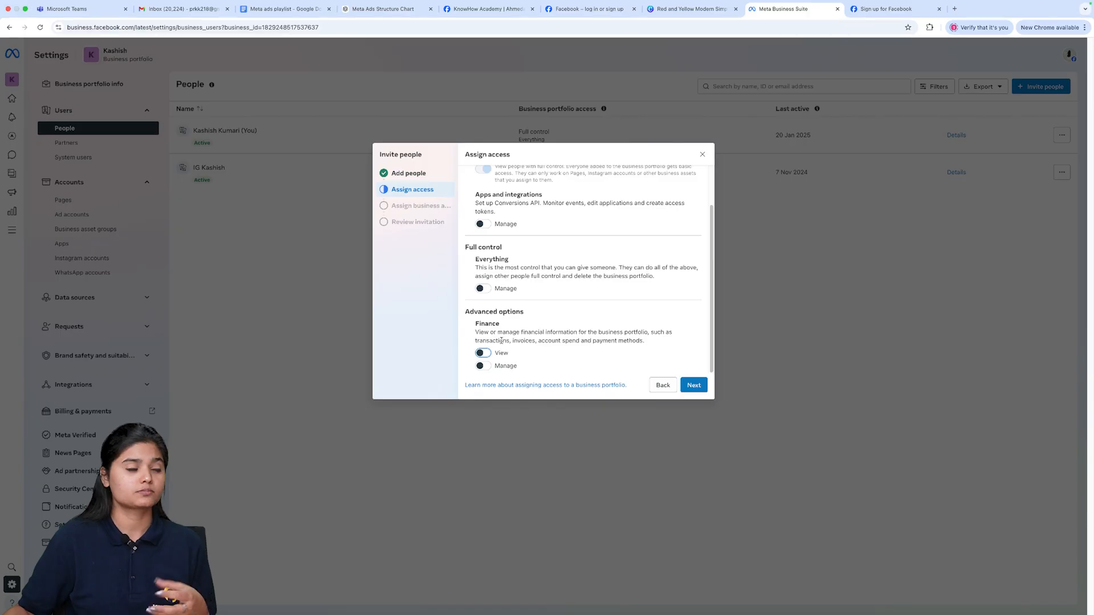
{"action": "left_click_drag", "start_coordinate": [483, 333], "coordinate": [566, 332]}
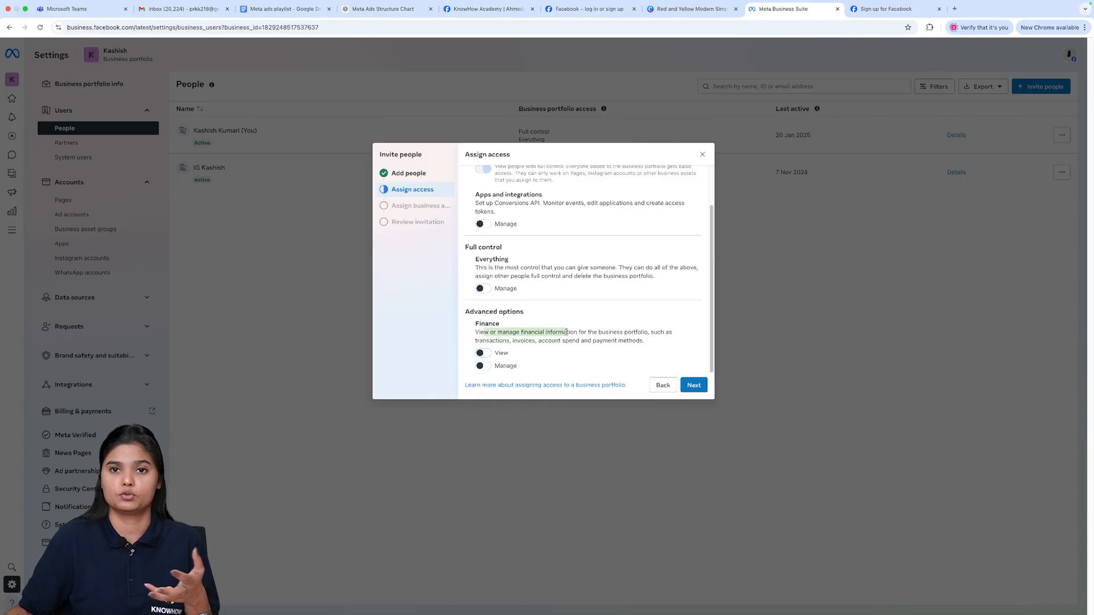
{"action": "left_click_drag", "start_coordinate": [567, 333], "coordinate": [650, 334]}
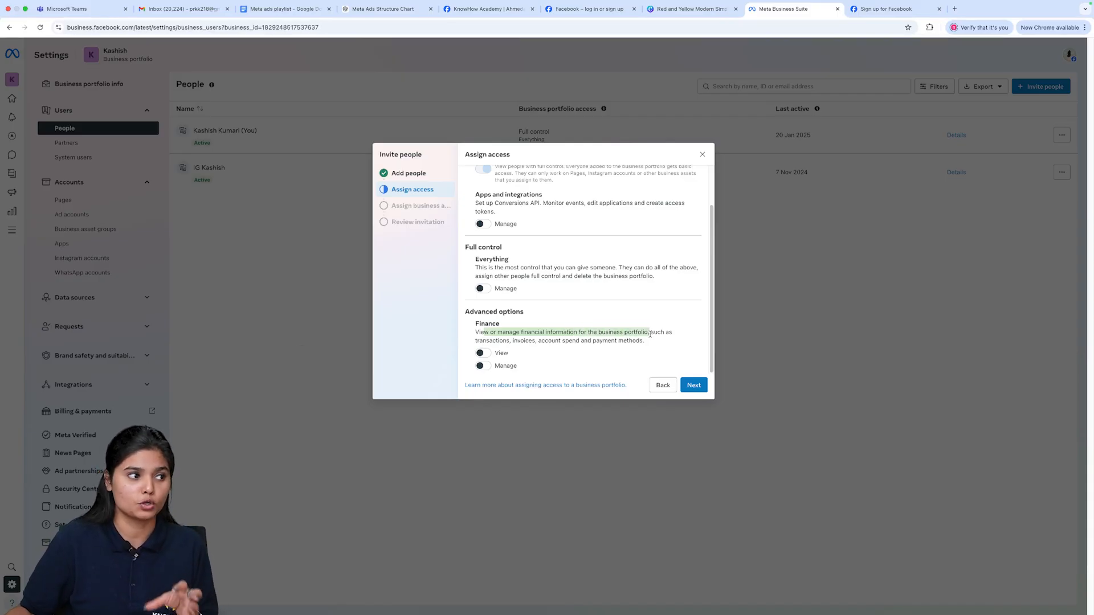
{"action": "left_click_drag", "start_coordinate": [532, 339], "coordinate": [616, 354]}
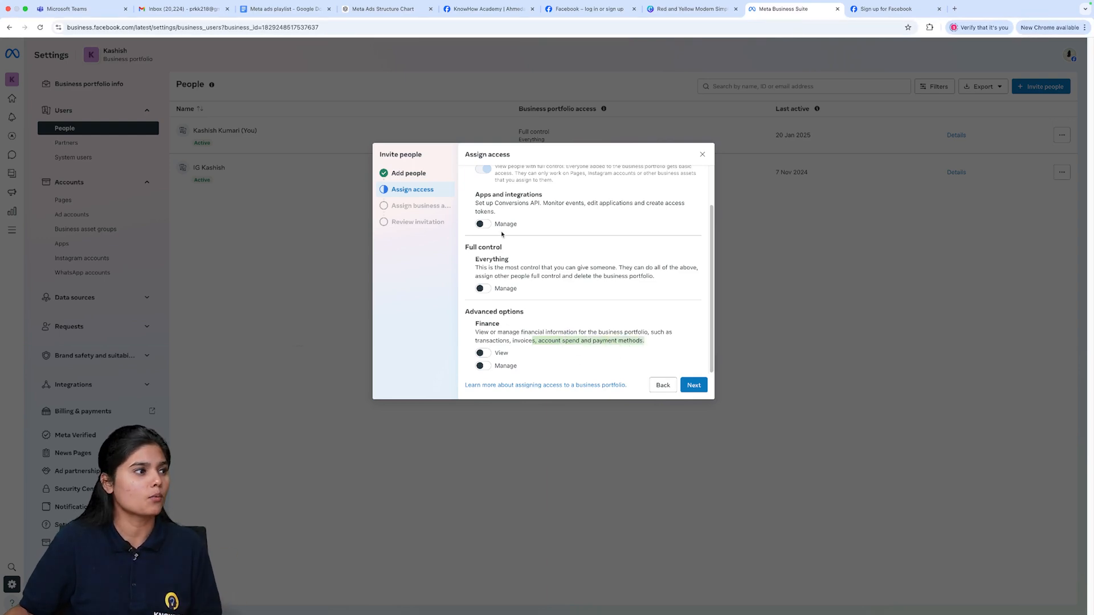
- Review the Basic partial access description and the other access options in the invite dialog
{"action": "scroll", "coordinate": [494, 228], "scroll_direction": "up", "scroll_amount": 1}
{"action": "left_click", "coordinate": [498, 183]}
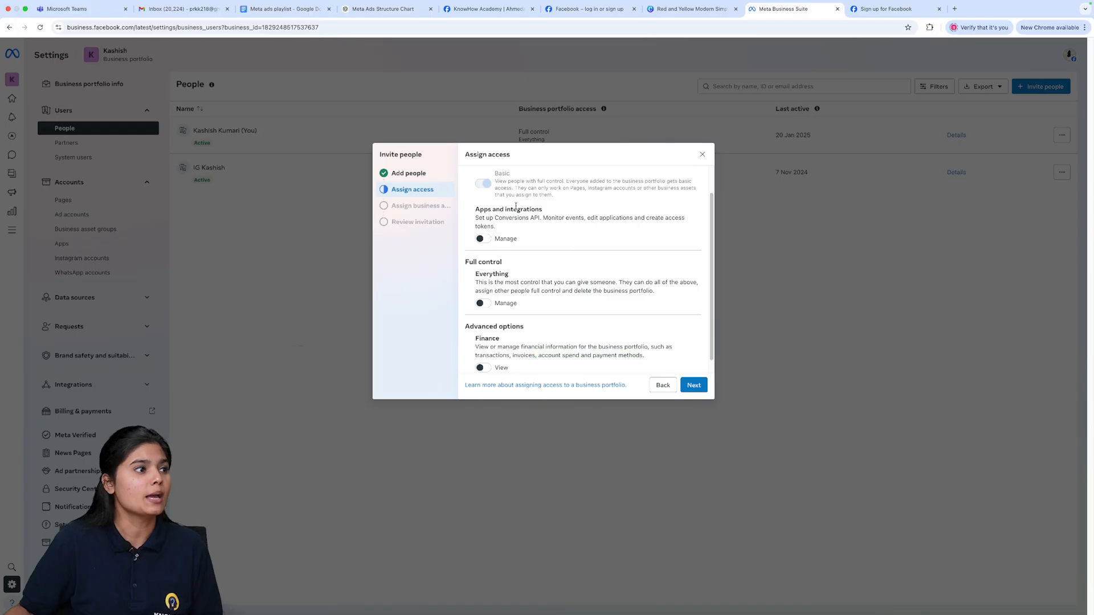
{"action": "scroll", "coordinate": [523, 227], "scroll_direction": "up", "scroll_amount": 1}
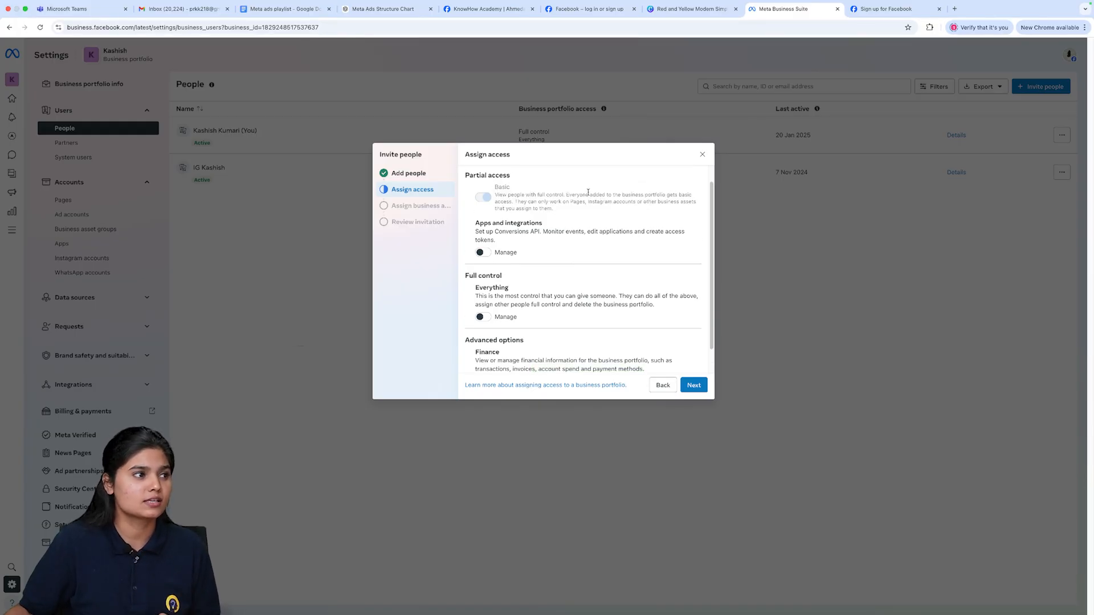
{"action": "left_click_drag", "start_coordinate": [515, 202], "coordinate": [676, 210]}
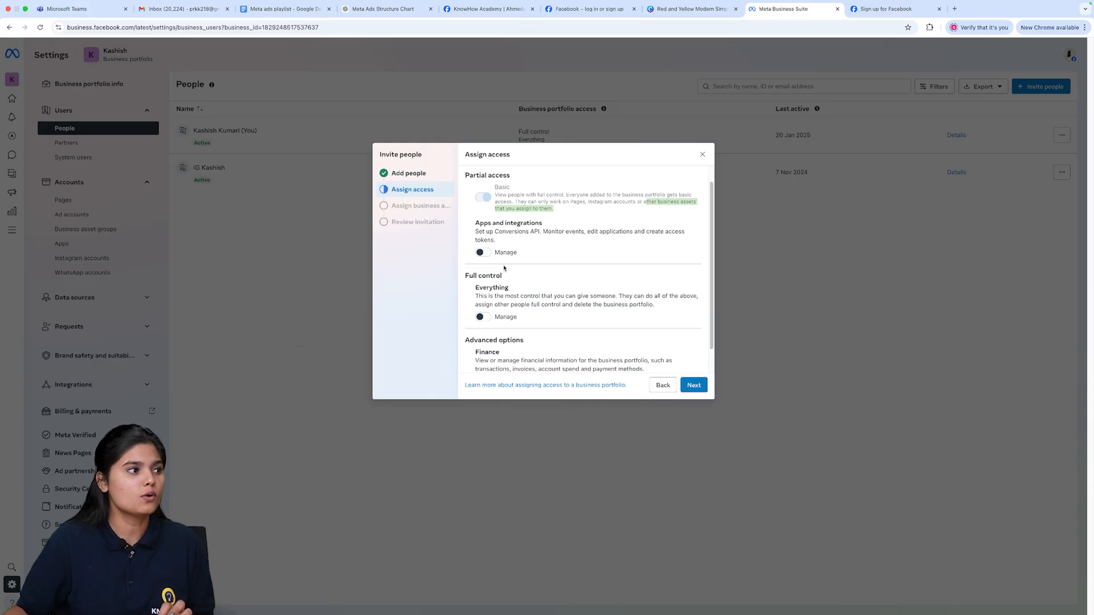
{"action": "left_click", "coordinate": [494, 206]}
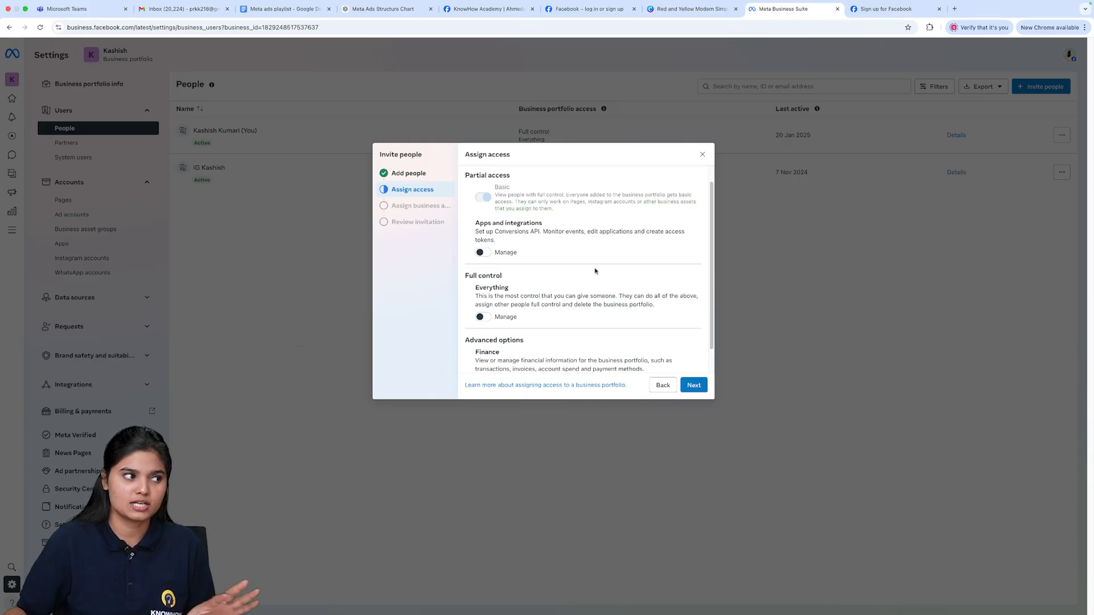
{"action": "scroll", "coordinate": [528, 313], "scroll_direction": "up", "scroll_amount": 1}
{"action": "scroll", "coordinate": [527, 314], "scroll_direction": "down", "scroll_amount": 2}
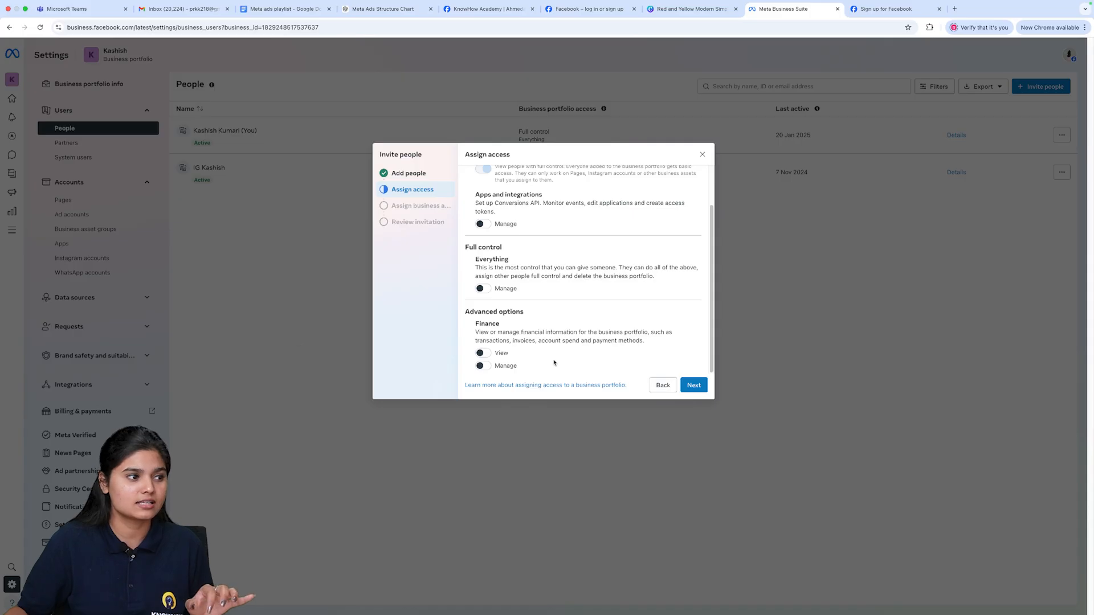
- Continue to assigning business assets and select the Make Habits Facebook Page as the asset
{"action": "left_click", "coordinate": [691, 387]}
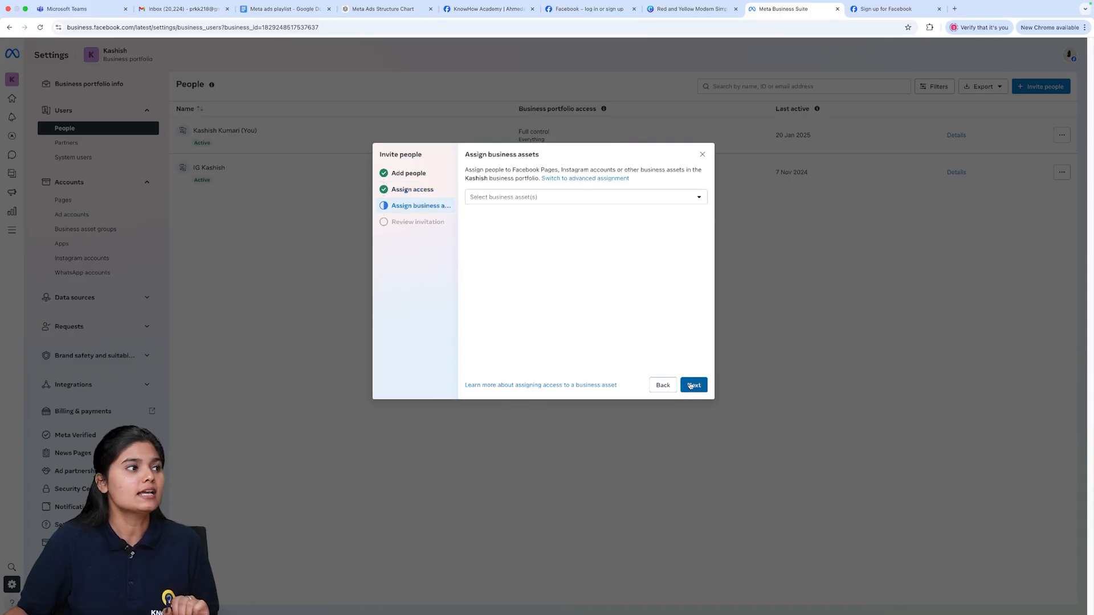
{"action": "left_click", "coordinate": [537, 200]}
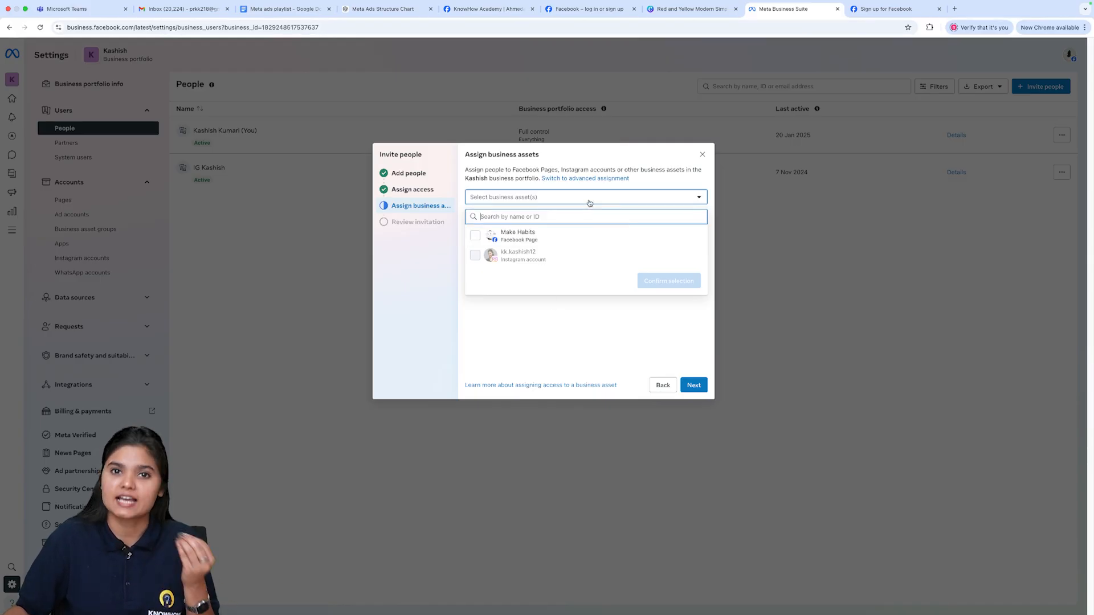
{"action": "left_click", "coordinate": [507, 234]}
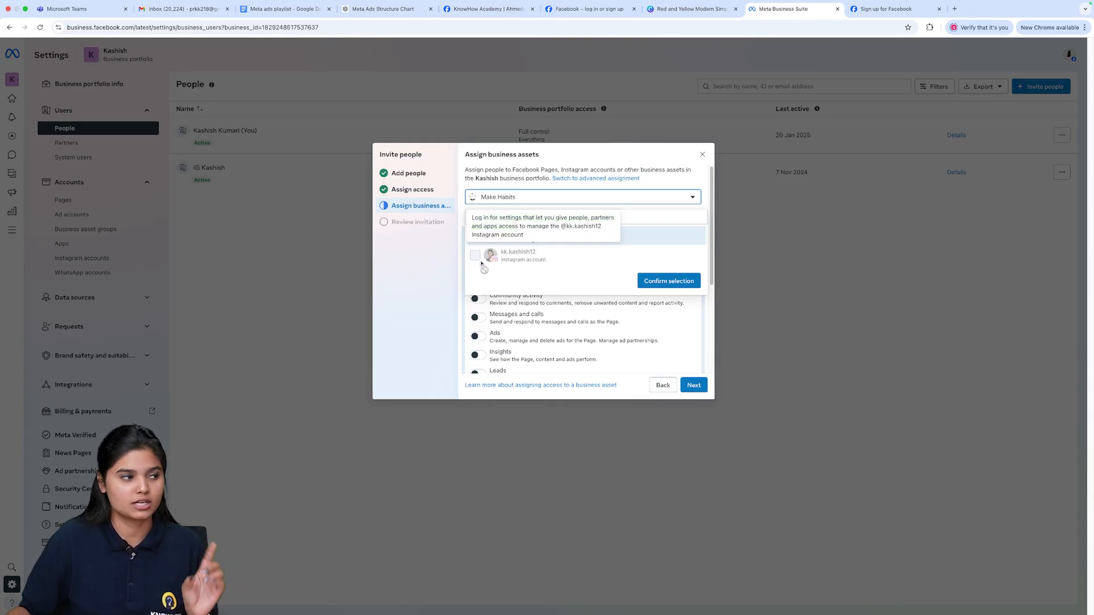
{"action": "left_click", "coordinate": [644, 282]}
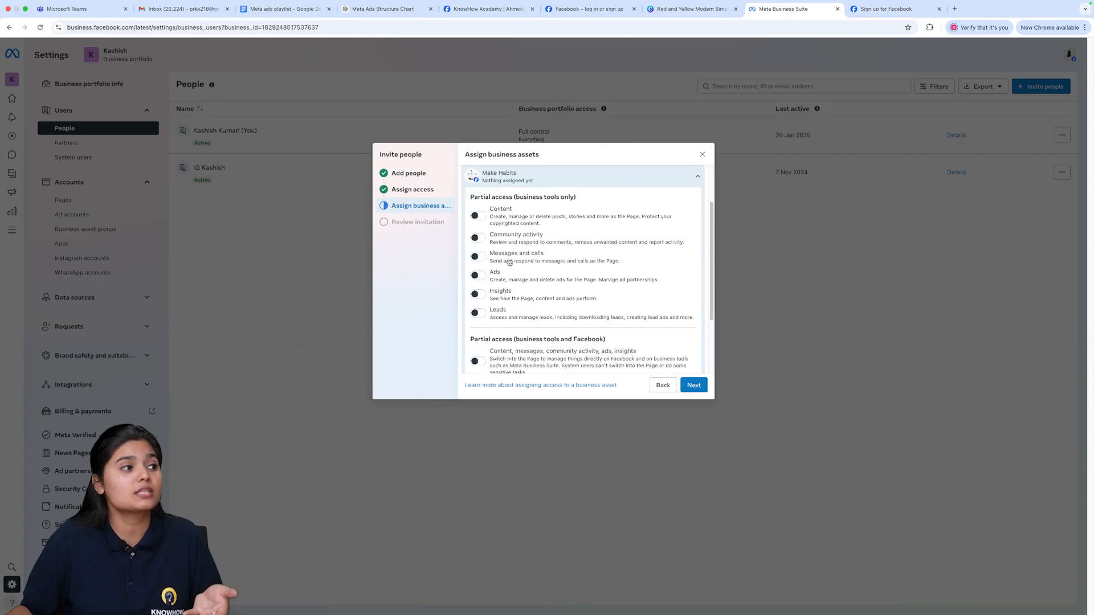
- Grant partial access for content, messages, community activity, ads and insights on Make Habits, then continue to the review
{"action": "scroll", "coordinate": [510, 280], "scroll_direction": "down", "scroll_amount": 2}
{"action": "scroll", "coordinate": [511, 281], "scroll_direction": "down", "scroll_amount": 3}
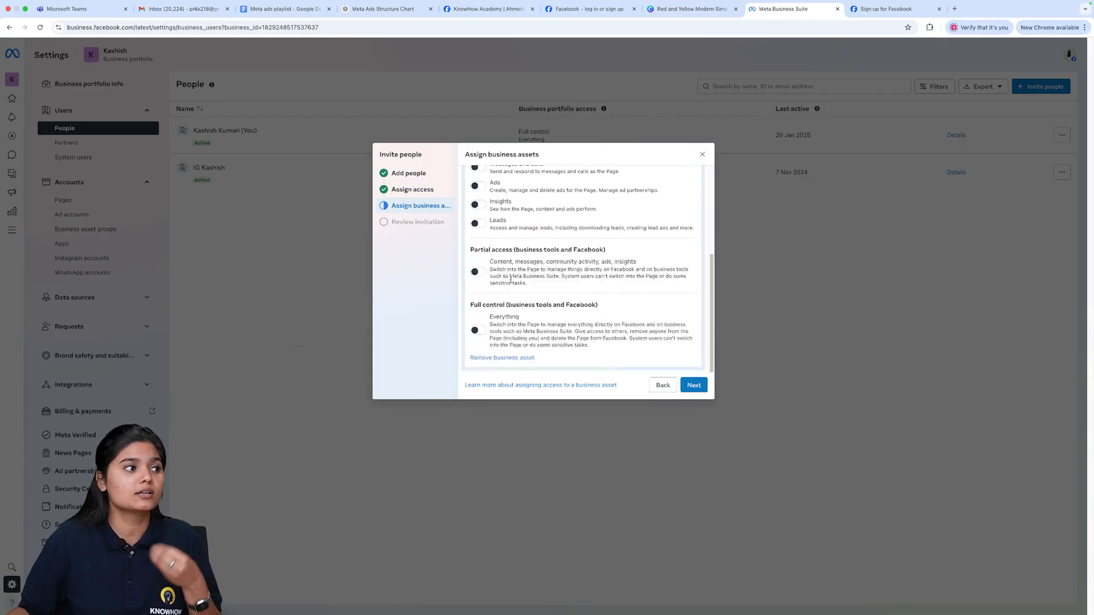
{"action": "left_click", "coordinate": [482, 276]}
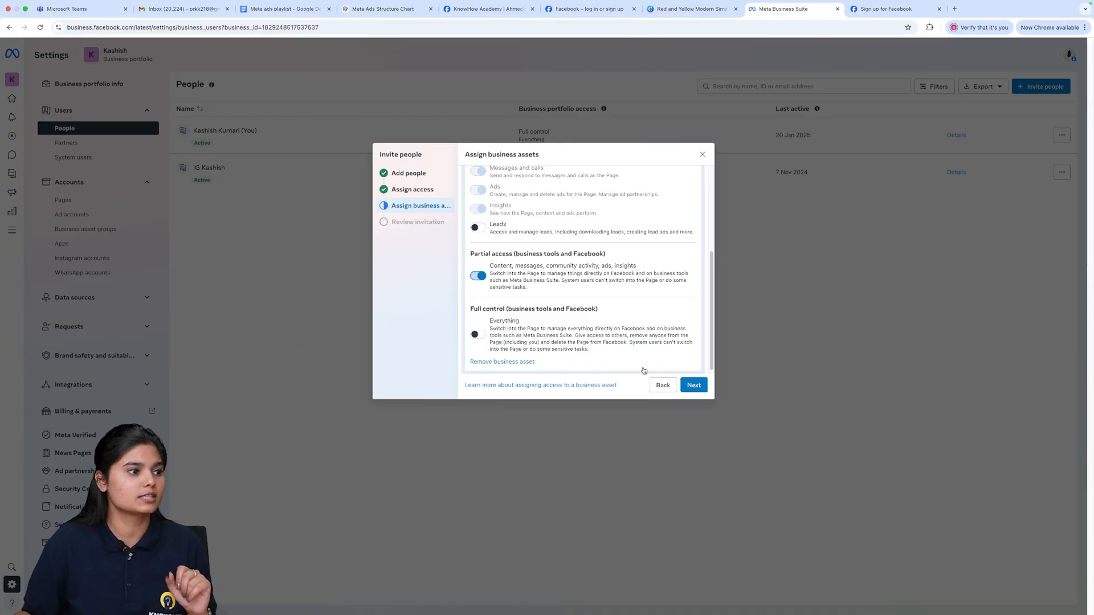
{"action": "left_click", "coordinate": [687, 386]}
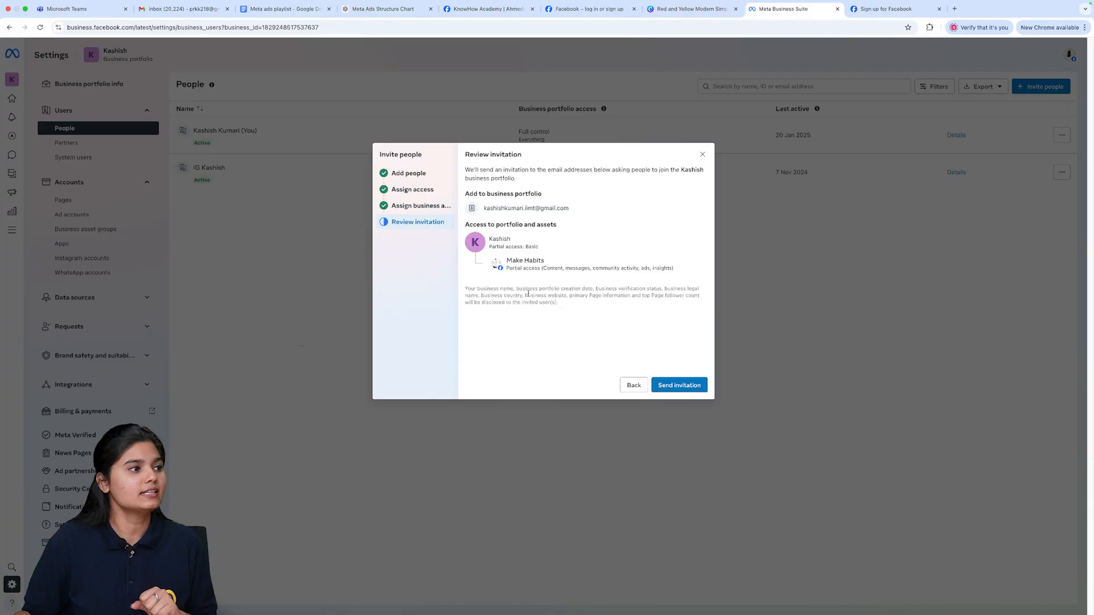
- Review the invitation's e-mail and asset access summary, then close the invite dialog without sending
{"action": "triple_click", "coordinate": [515, 209]}
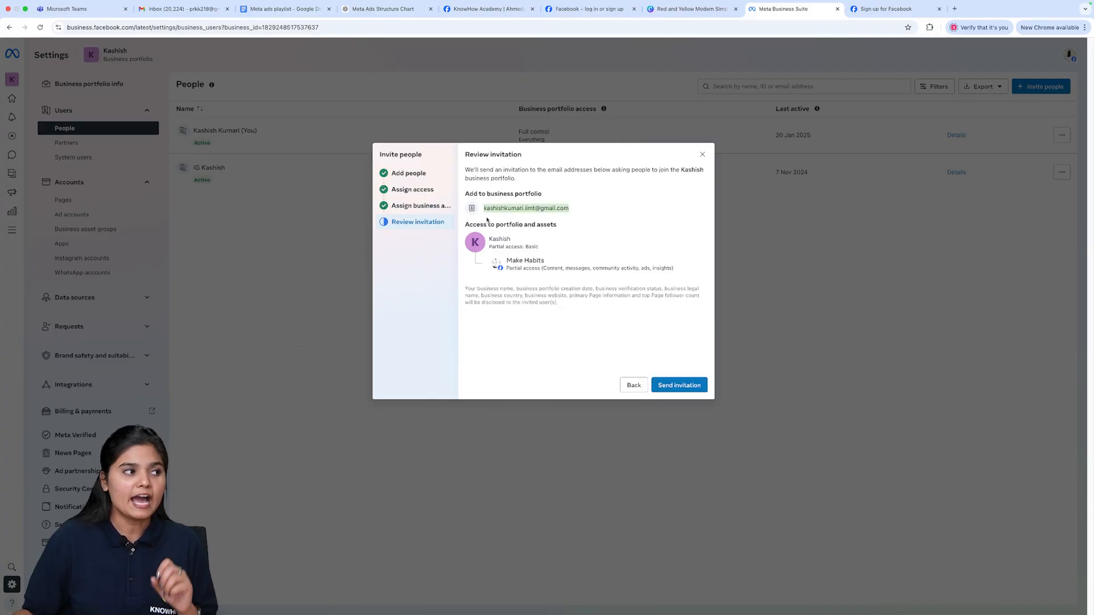
{"action": "left_click", "coordinate": [534, 222]}
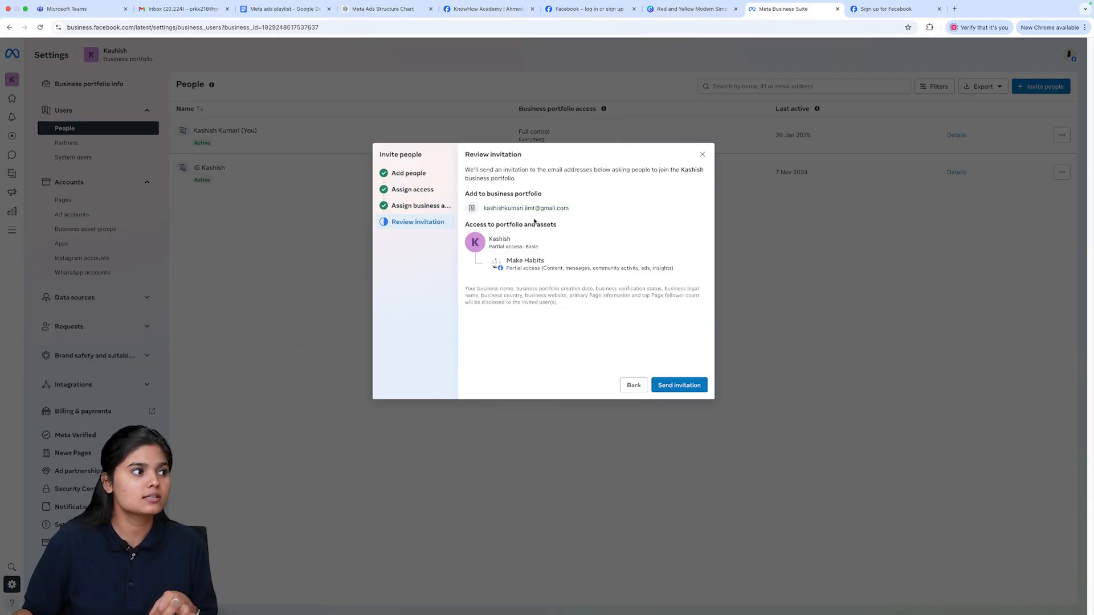
{"action": "triple_click", "coordinate": [525, 267]}
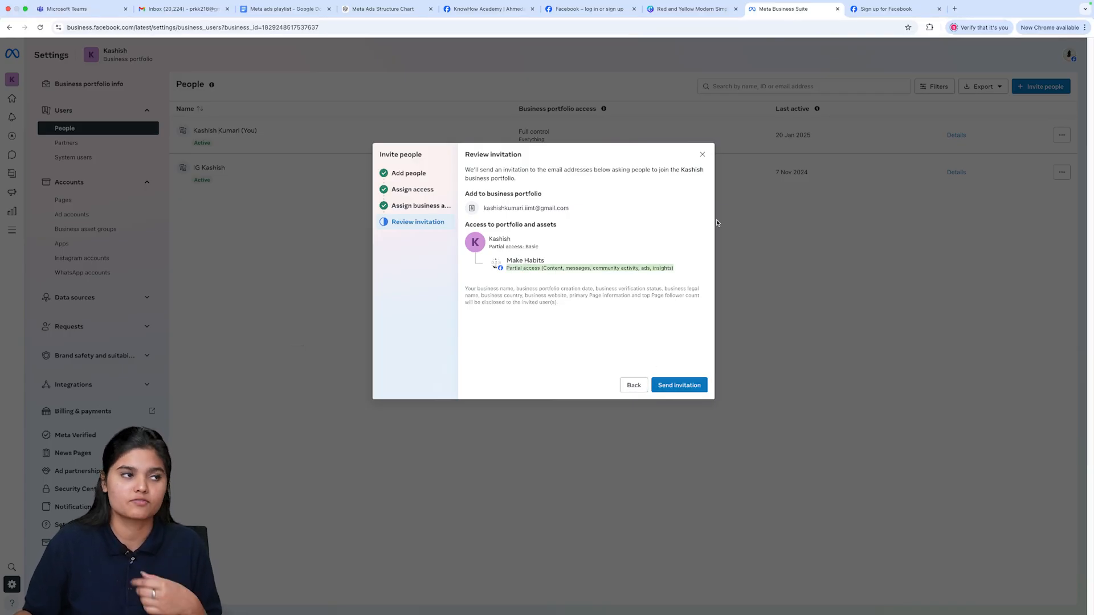
{"action": "left_click", "coordinate": [704, 155]}
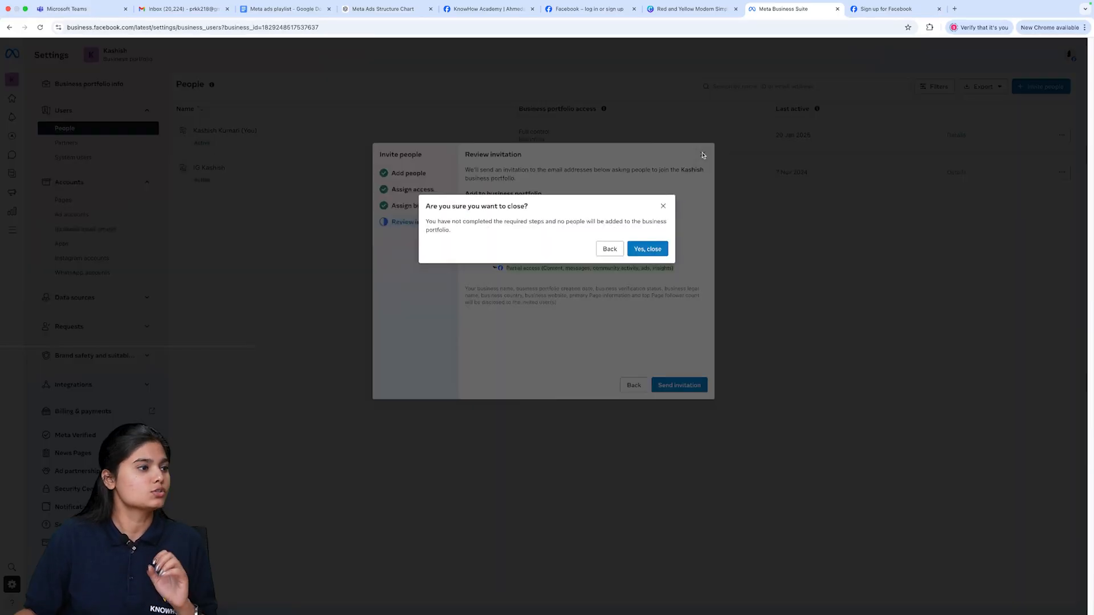
{"action": "left_click", "coordinate": [646, 251]}
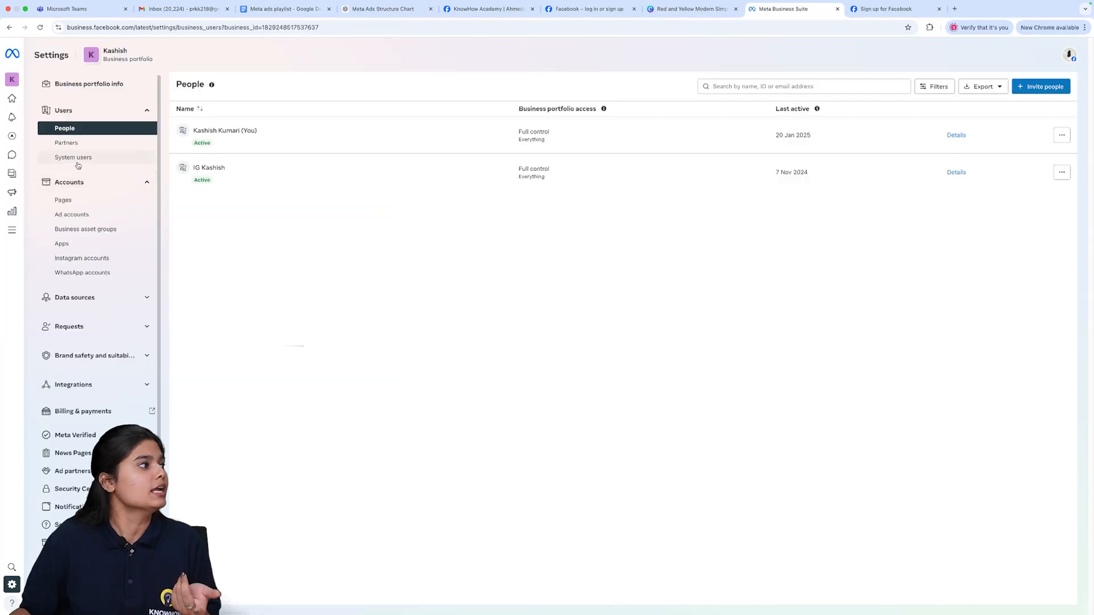
- Collapse the Users section, expand Accounts and open the Pages list
{"action": "left_click", "coordinate": [82, 183]}
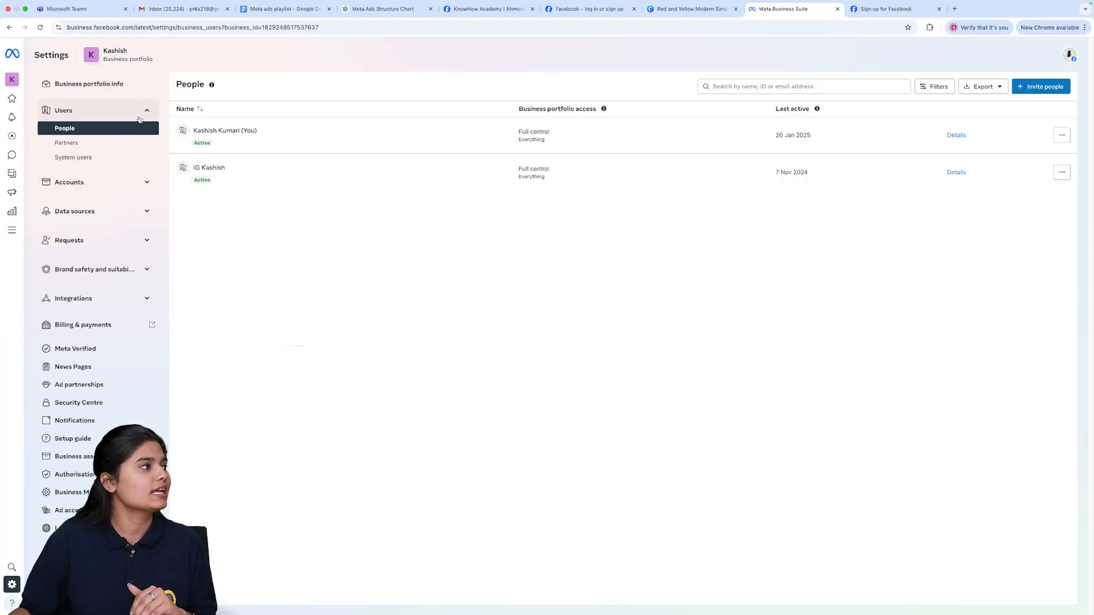
{"action": "left_click", "coordinate": [146, 110]}
{"action": "left_click", "coordinate": [145, 139]}
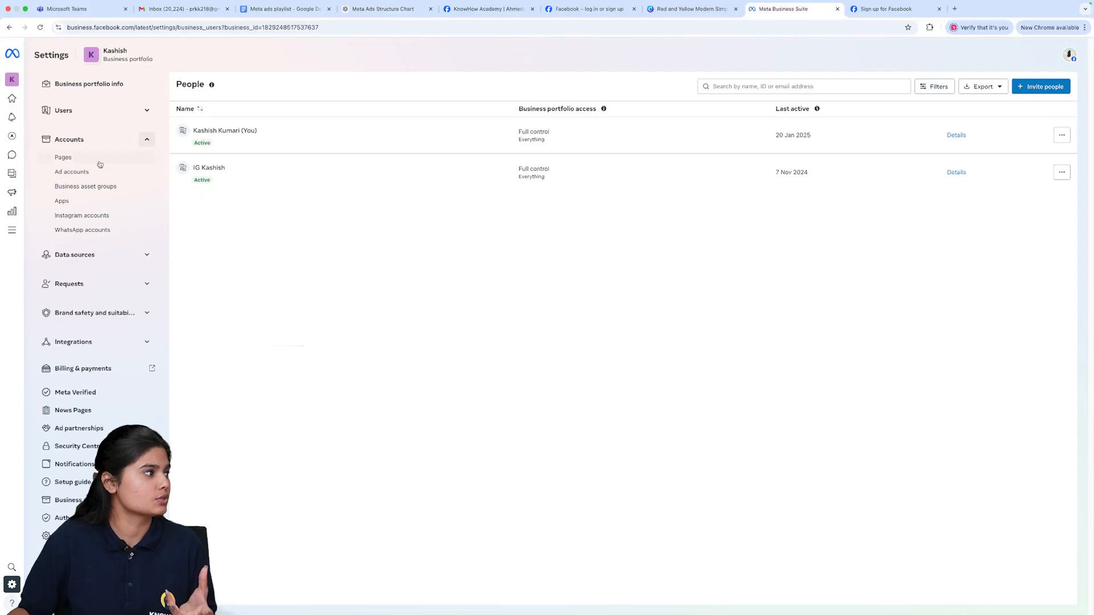
{"action": "left_click", "coordinate": [80, 163]}
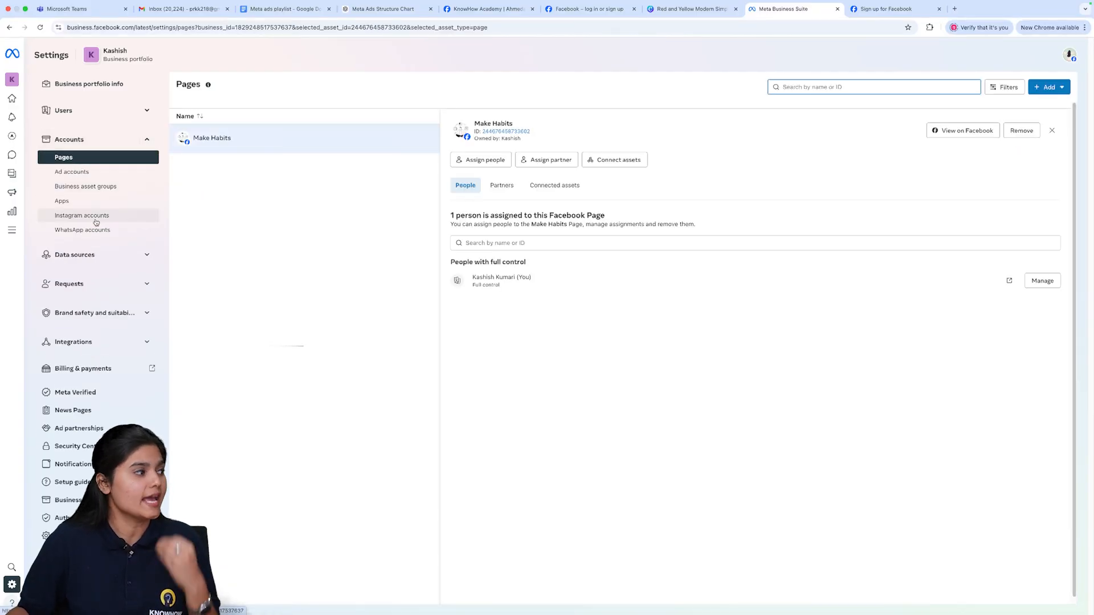
- Browse the Ad accounts, Business asset groups, Apps, Instagram accounts and WhatsApp accounts lists
{"action": "left_click", "coordinate": [74, 171]}
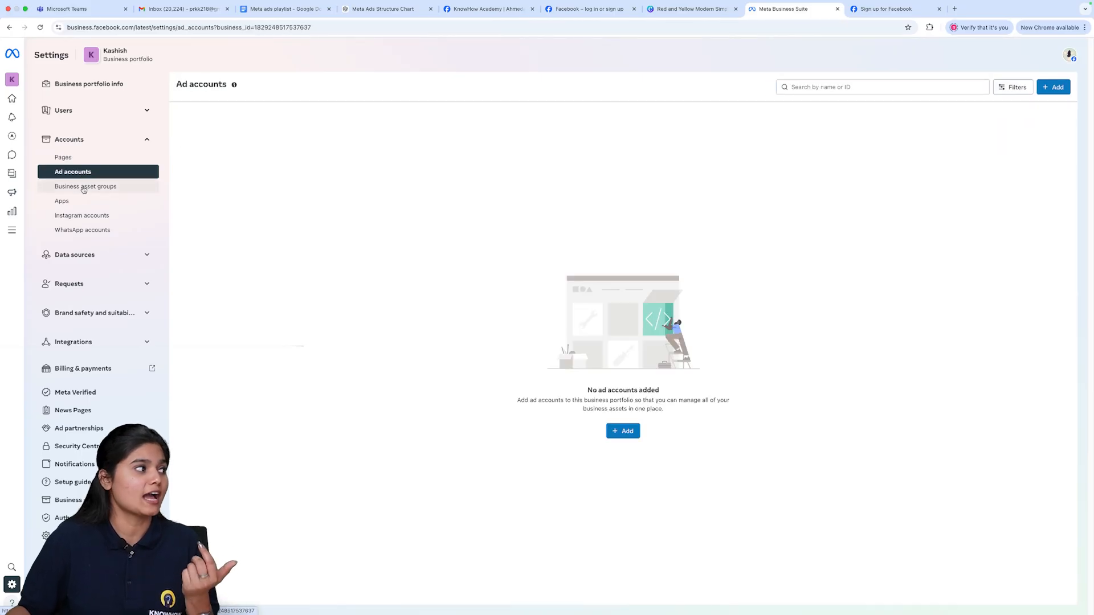
{"action": "left_click", "coordinate": [84, 187]}
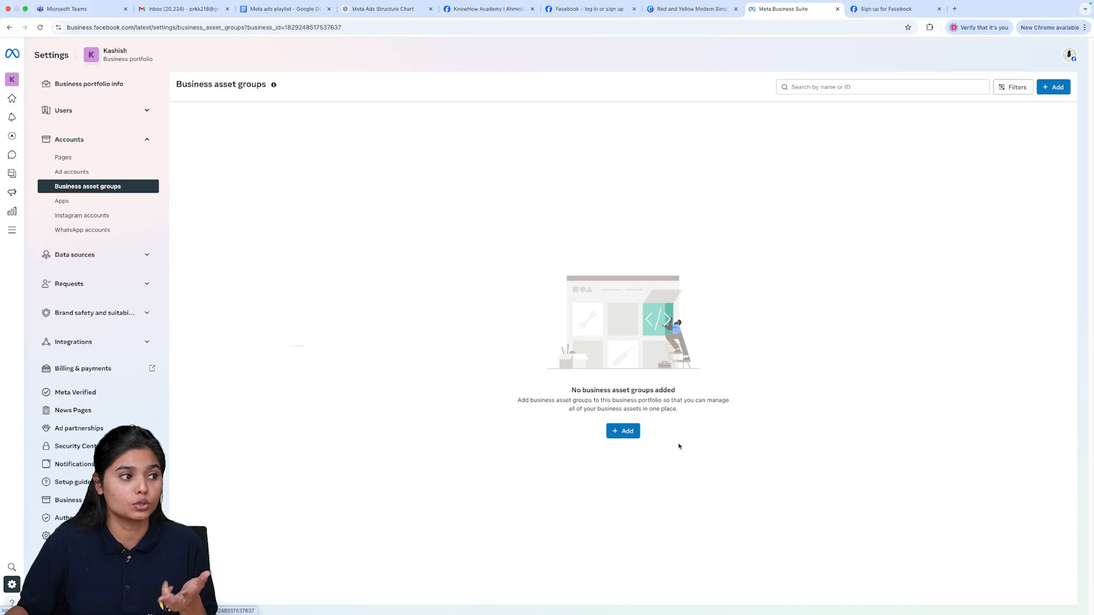
{"action": "left_click", "coordinate": [122, 204]}
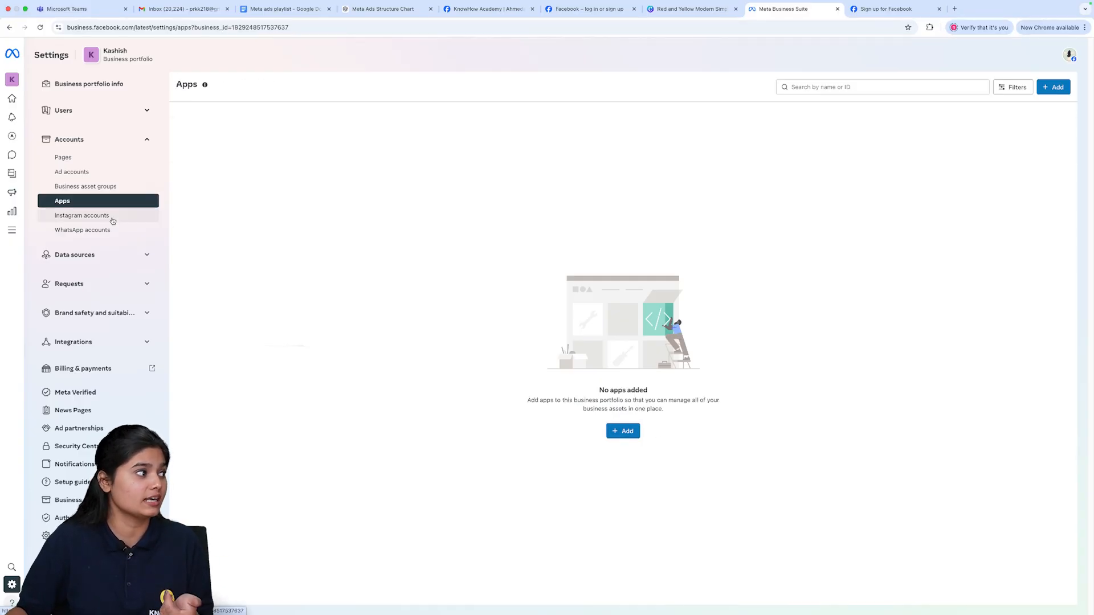
{"action": "left_click", "coordinate": [112, 218]}
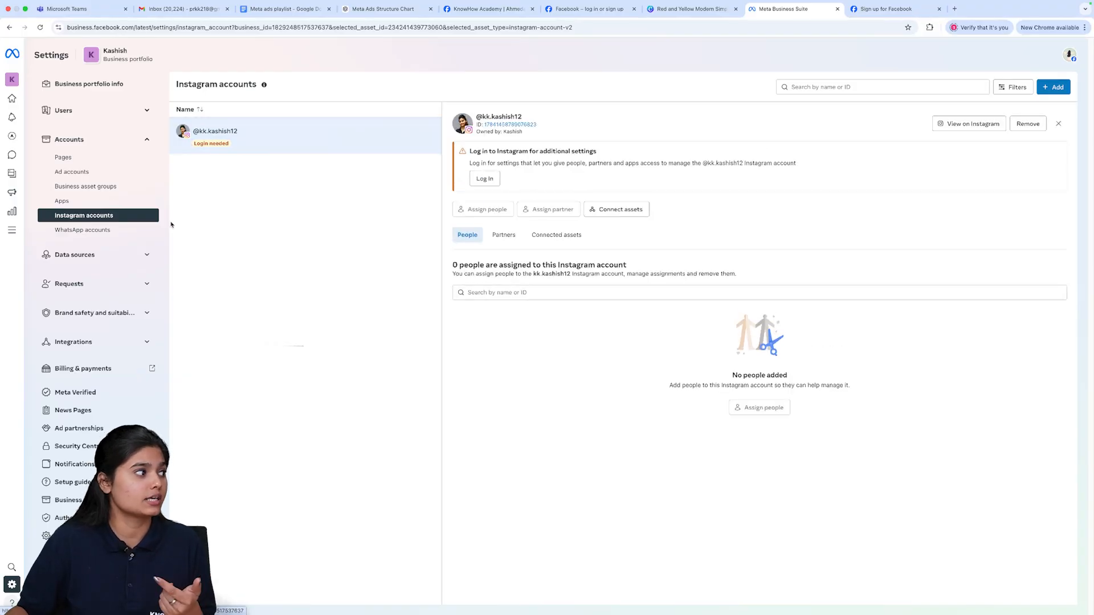
{"action": "left_click", "coordinate": [155, 230]}
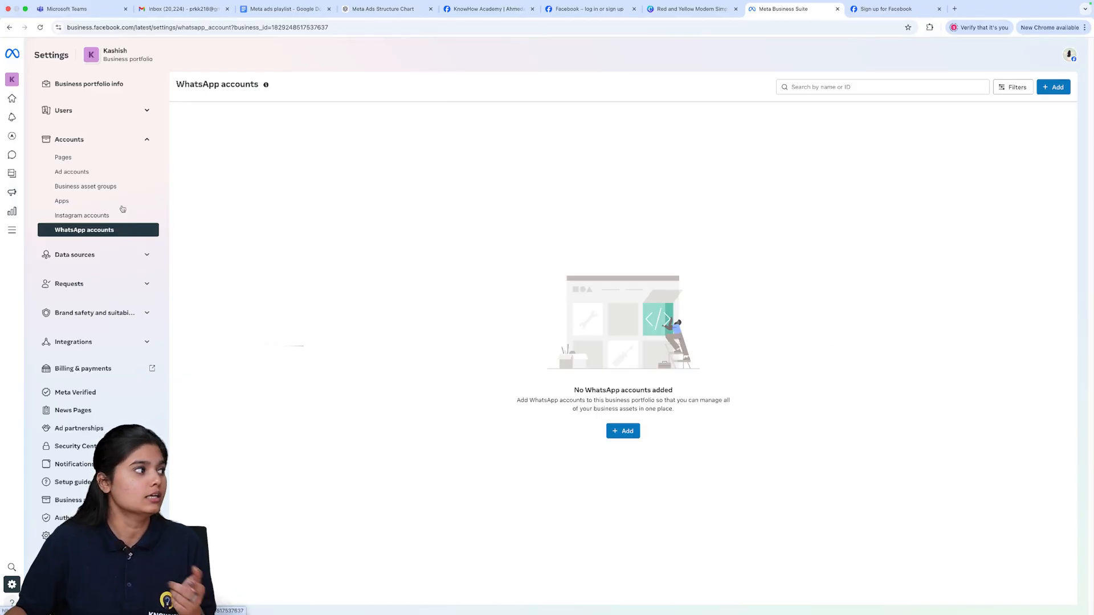
- Open the Make Habits Page from the Pages list and view the options for adding a Page, then dismiss them
{"action": "left_click", "coordinate": [114, 154]}
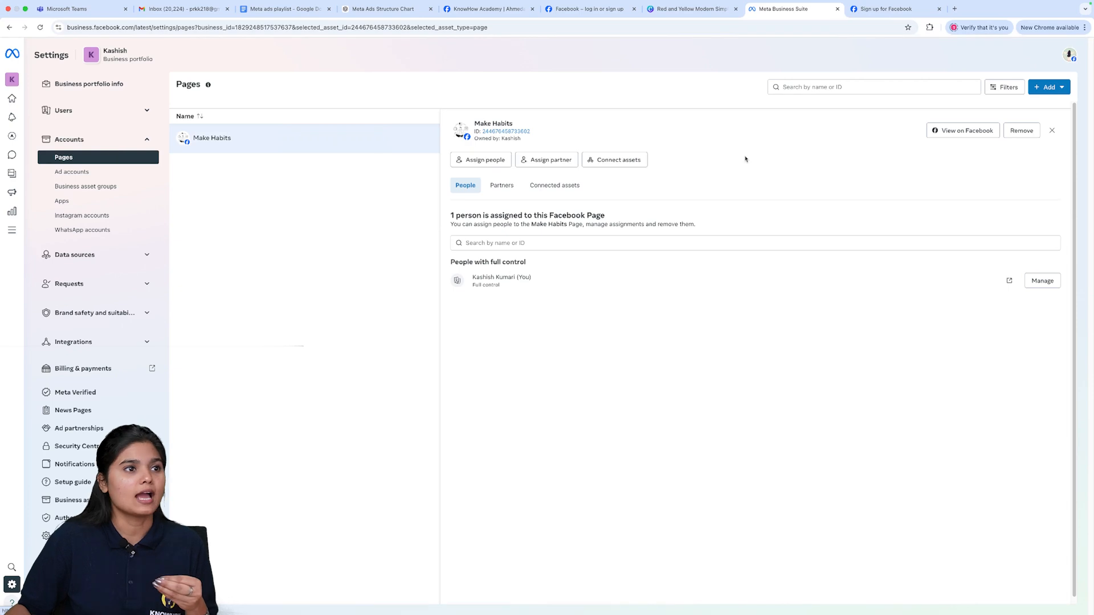
{"action": "left_click", "coordinate": [1043, 88]}
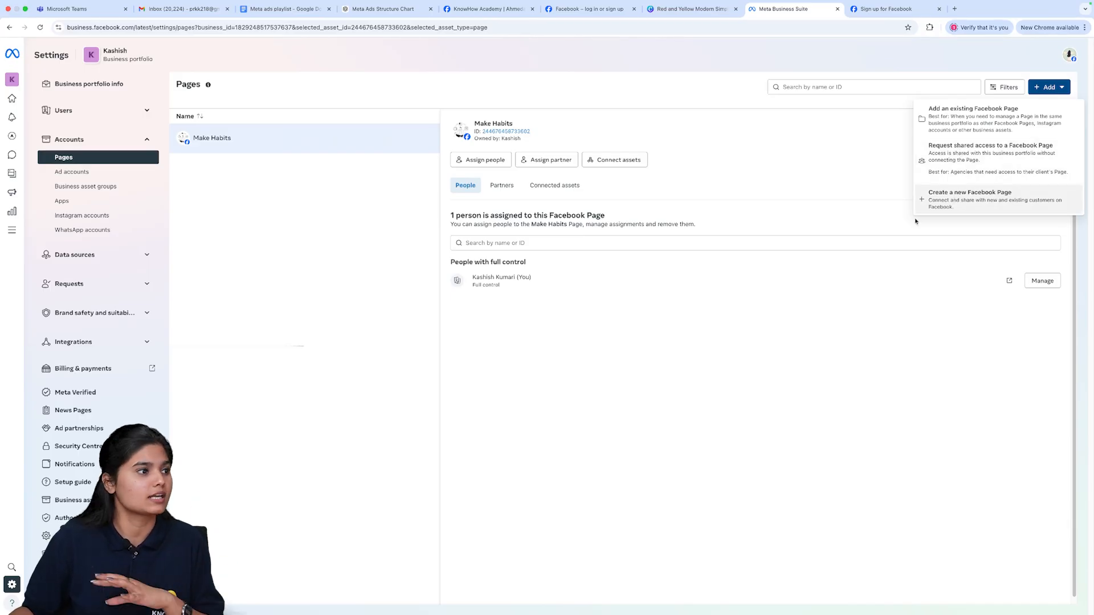
{"action": "left_click", "coordinate": [833, 278]}
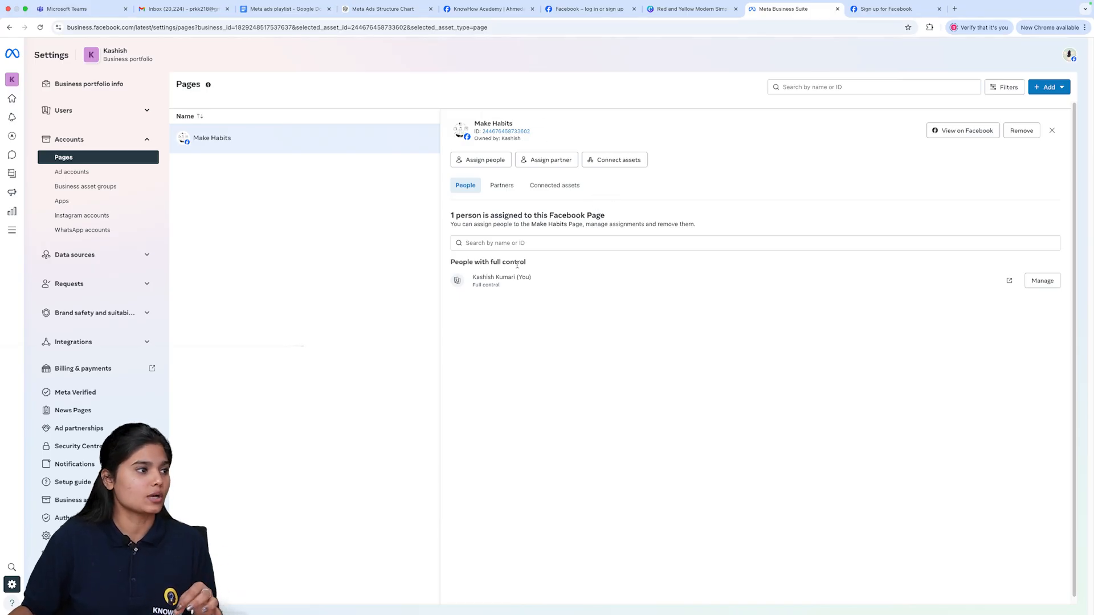
- Examine the people assigned to the Make Habits Page, returning to the Pages list and reopening its details
{"action": "triple_click", "coordinate": [507, 278]}
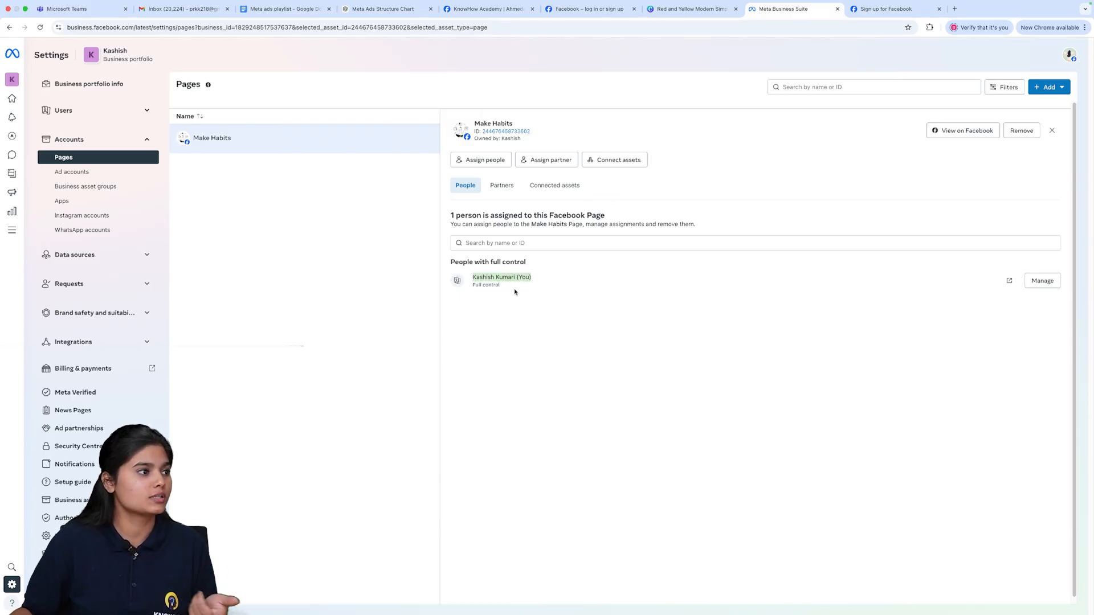
{"action": "left_click", "coordinate": [534, 244]}
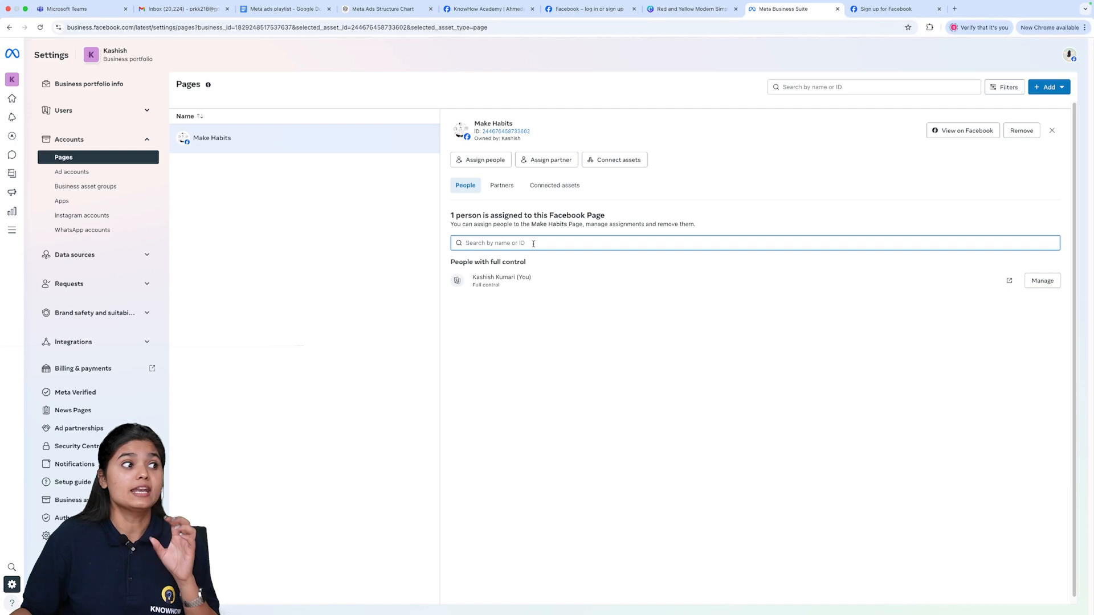
{"action": "left_click", "coordinate": [98, 158]}
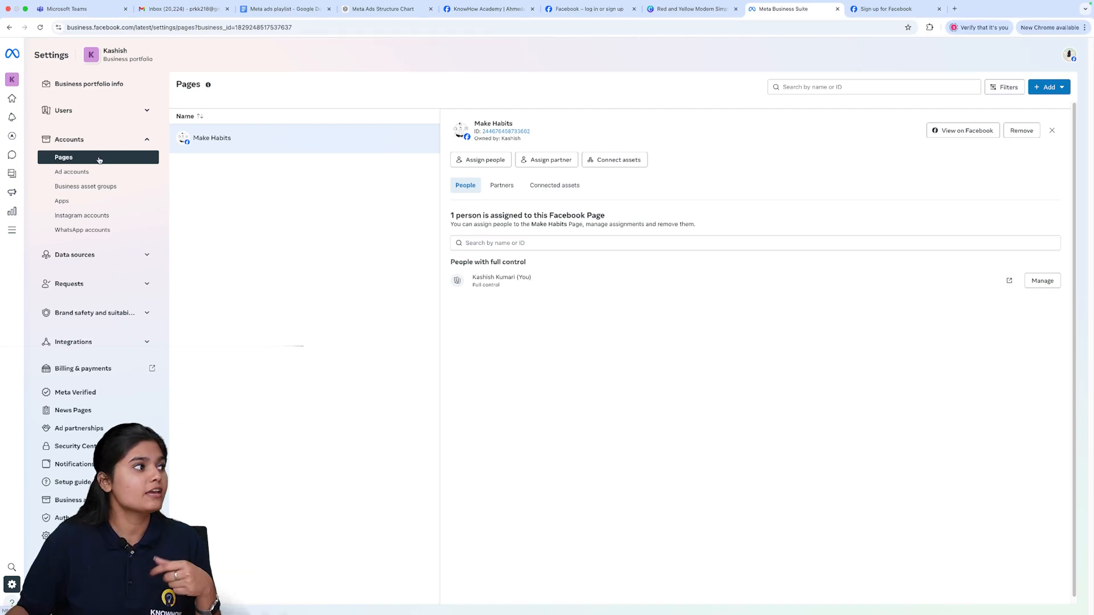
{"action": "left_click", "coordinate": [126, 172]}
{"action": "left_click", "coordinate": [123, 161]}
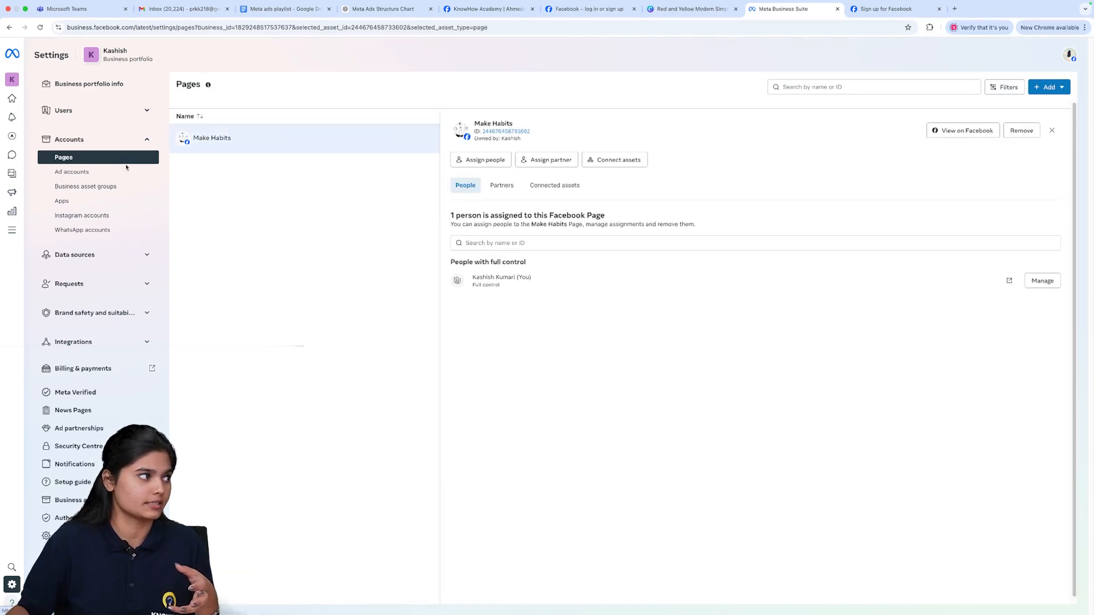
{"action": "left_click", "coordinate": [515, 243]}
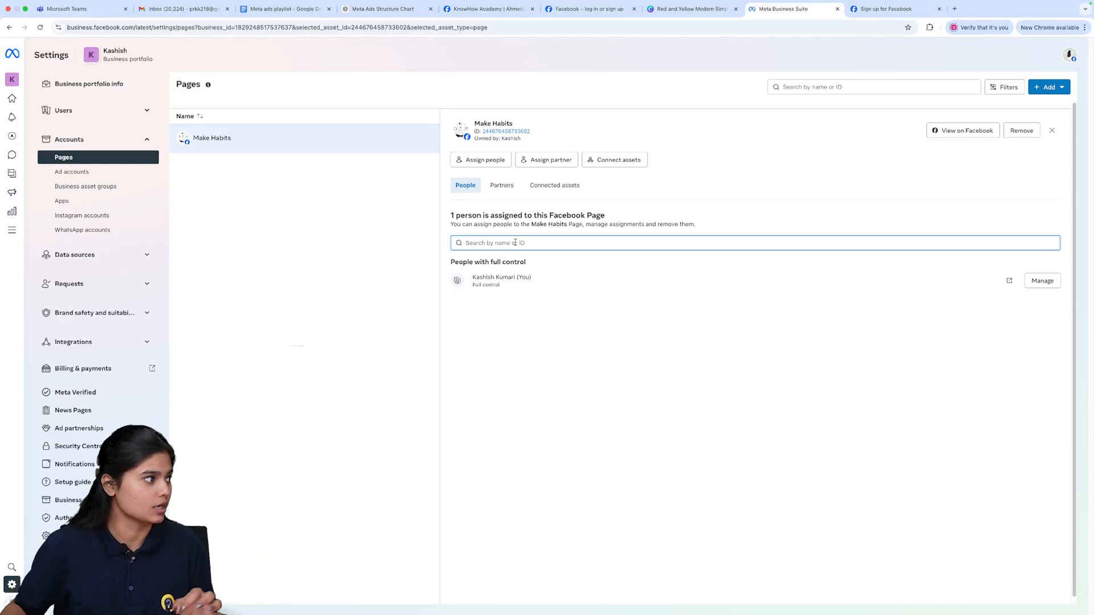
- Open the Ad accounts list and expand then collapse the Data sources section to view its categories
{"action": "left_click", "coordinate": [108, 172]}
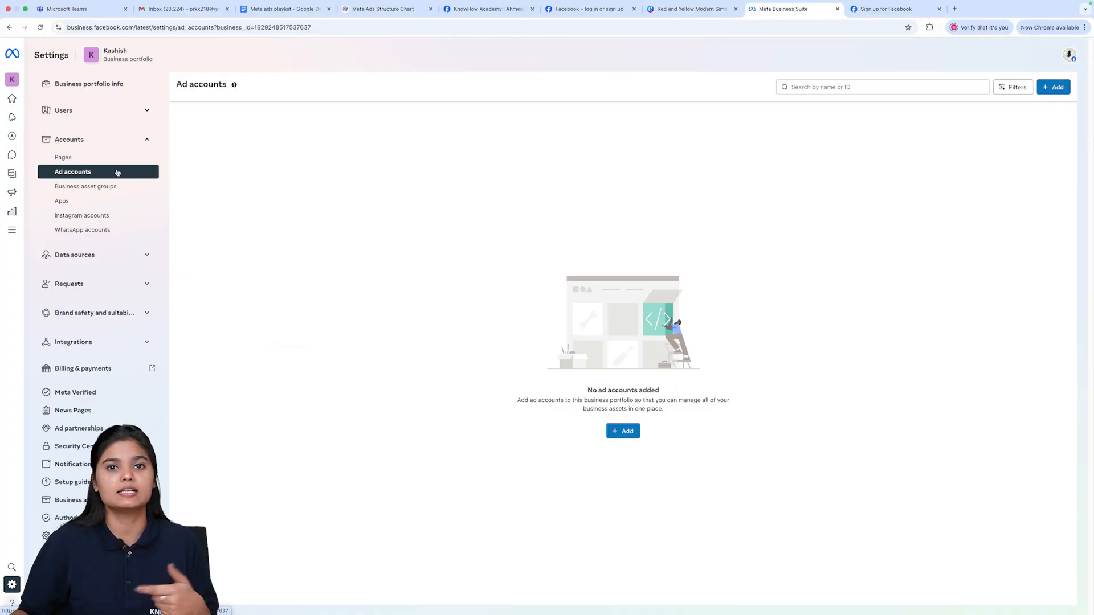
{"action": "left_click", "coordinate": [71, 259]}
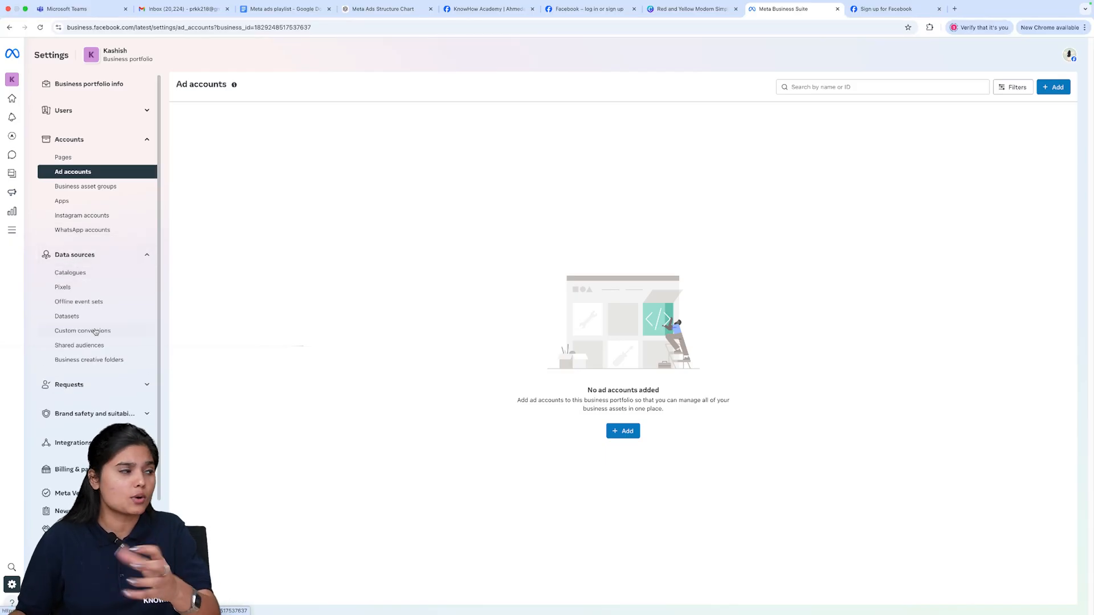
{"action": "left_click", "coordinate": [110, 261]}
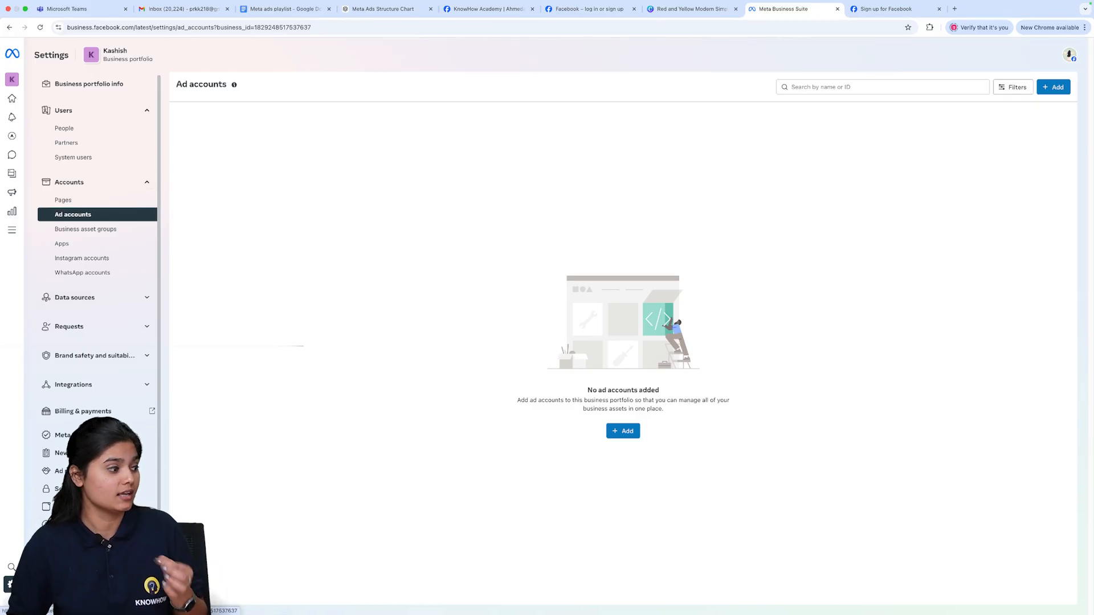
- Open the business assets overview from the settings shortcut and review the Make Habits Page summary
{"action": "left_click", "coordinate": [12, 584]}
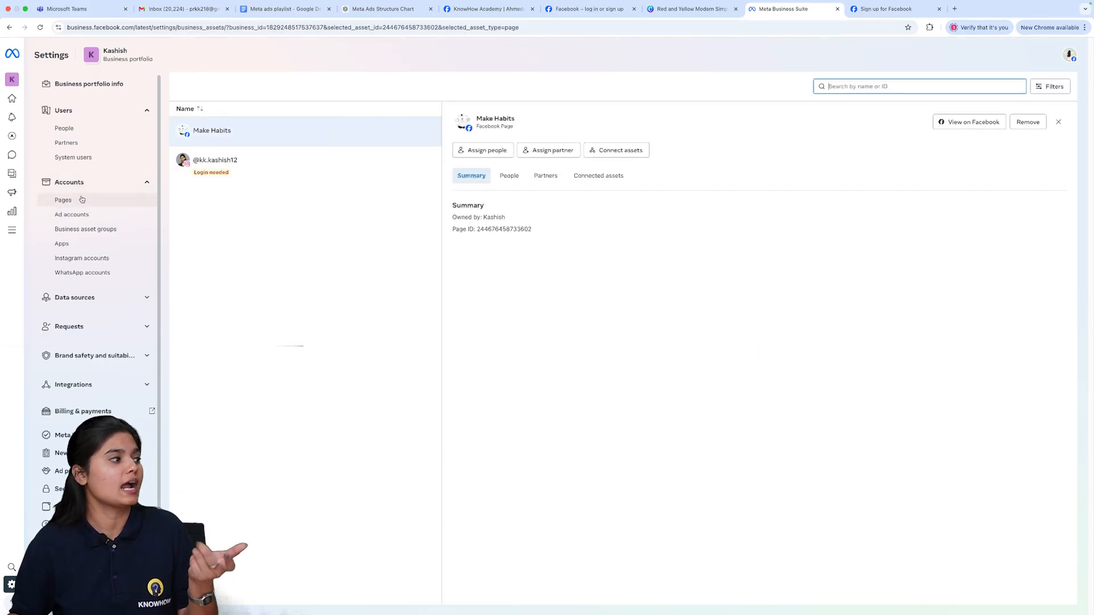
{"action": "left_click", "coordinate": [242, 193]}
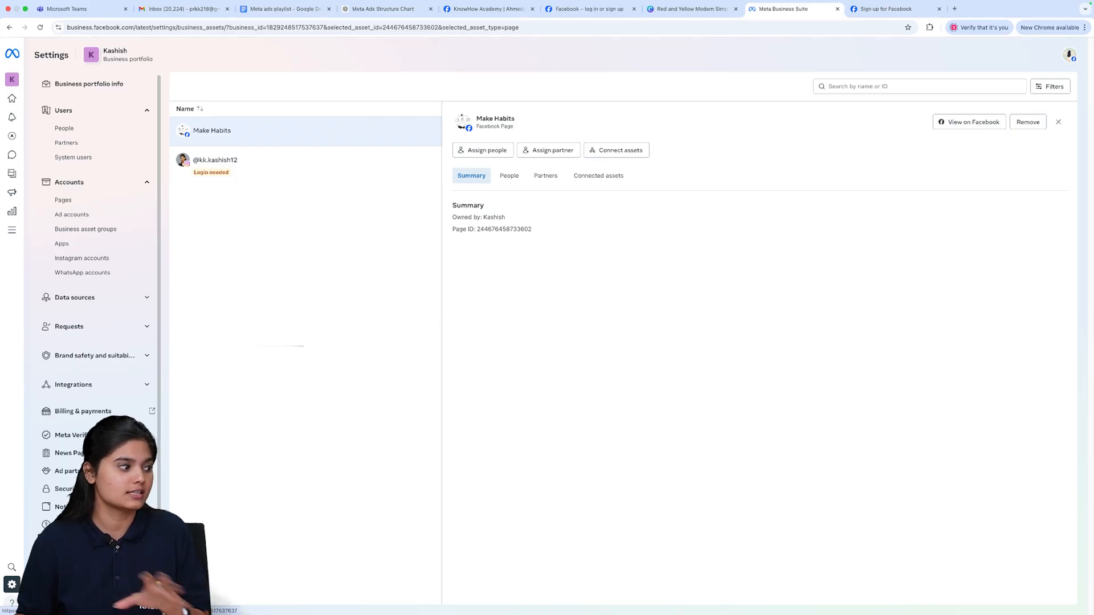
{"action": "left_click", "coordinate": [12, 585]}
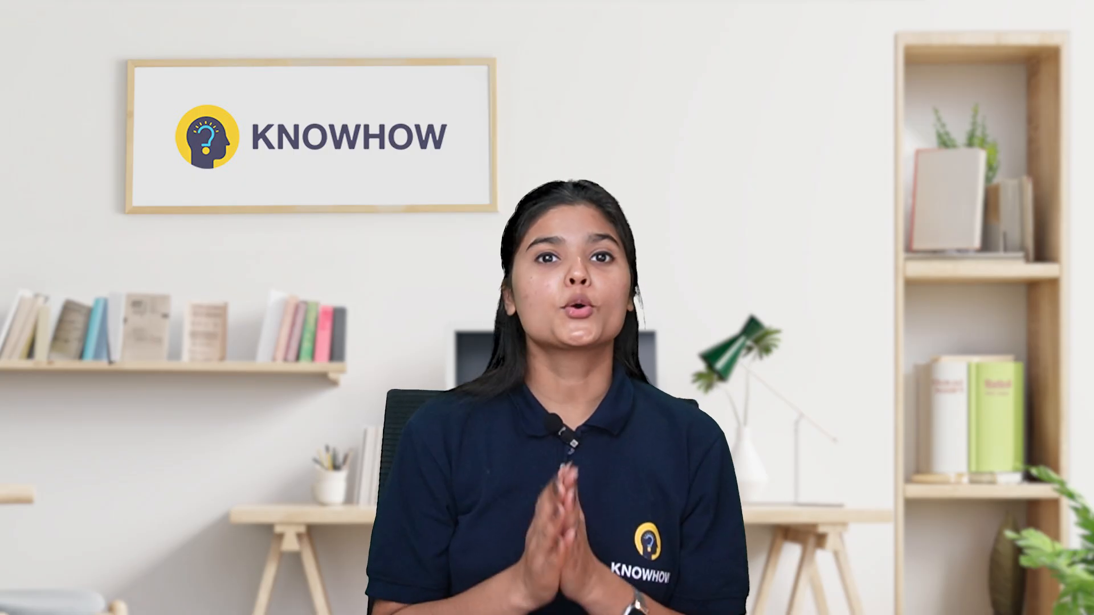